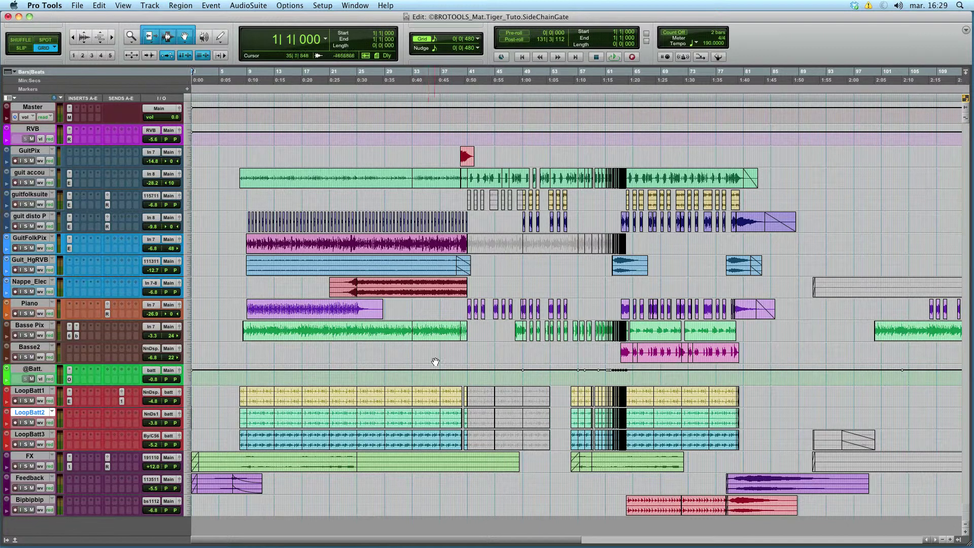
Select the Nappe_Elec region from bar 25 to bar 41, solo its track and audition it
left_click(204, 328)
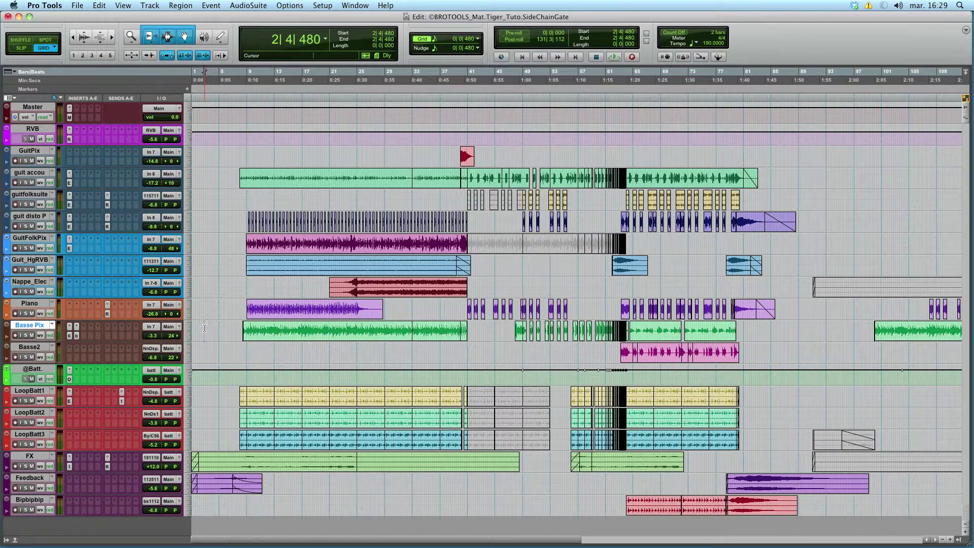
key("Return")
left_click(392, 293)
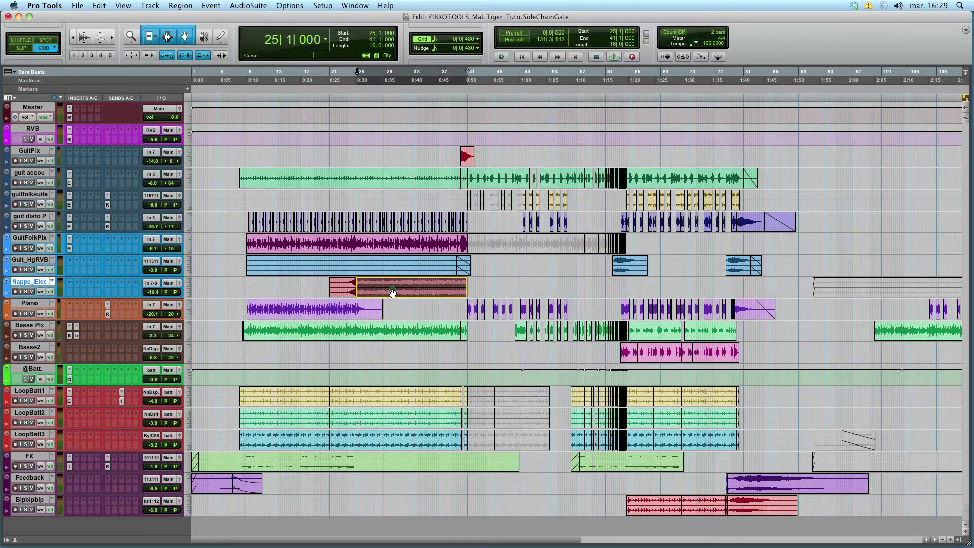
left_click(26, 291)
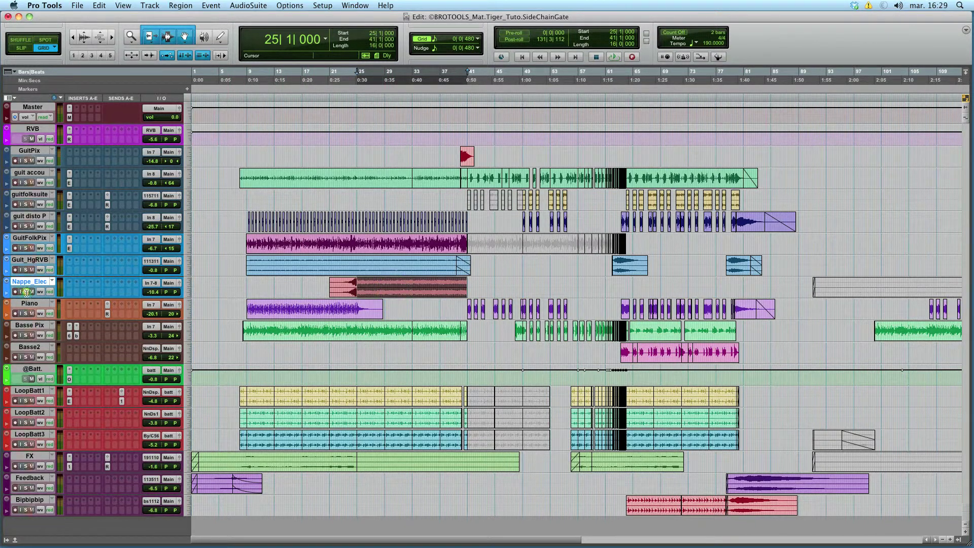
key("space")
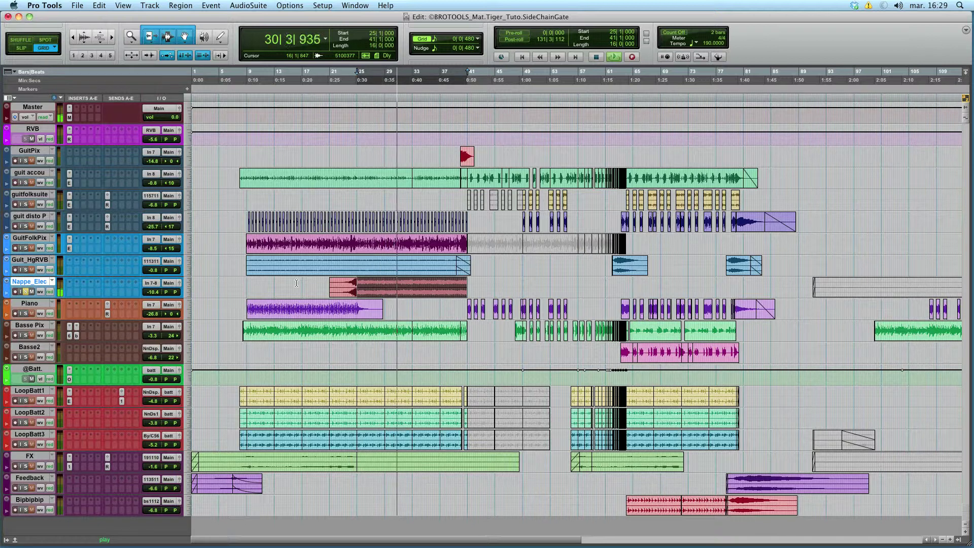
key("space")
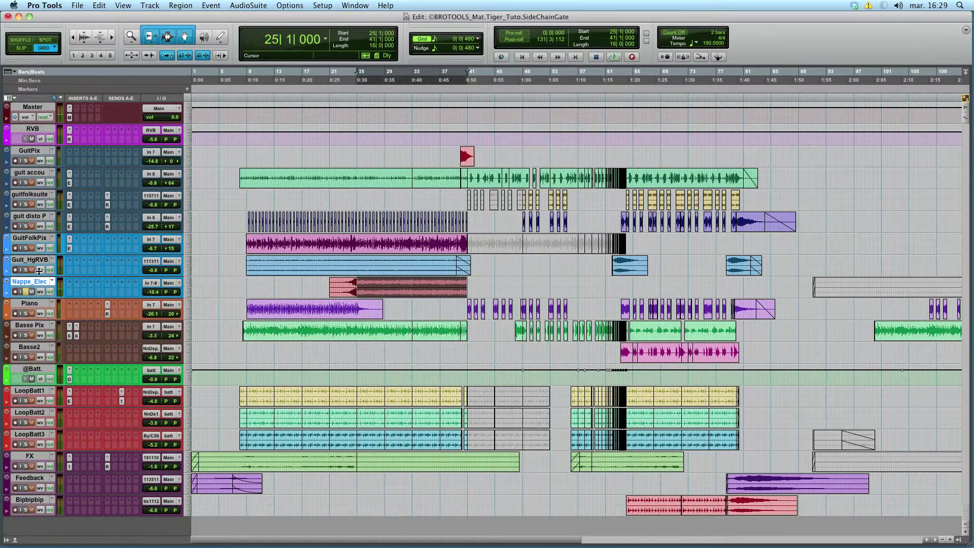
Solo the Guit_HgRVB track and audition it over the selected bars 25 to 41
left_click(25, 269)
key("space")
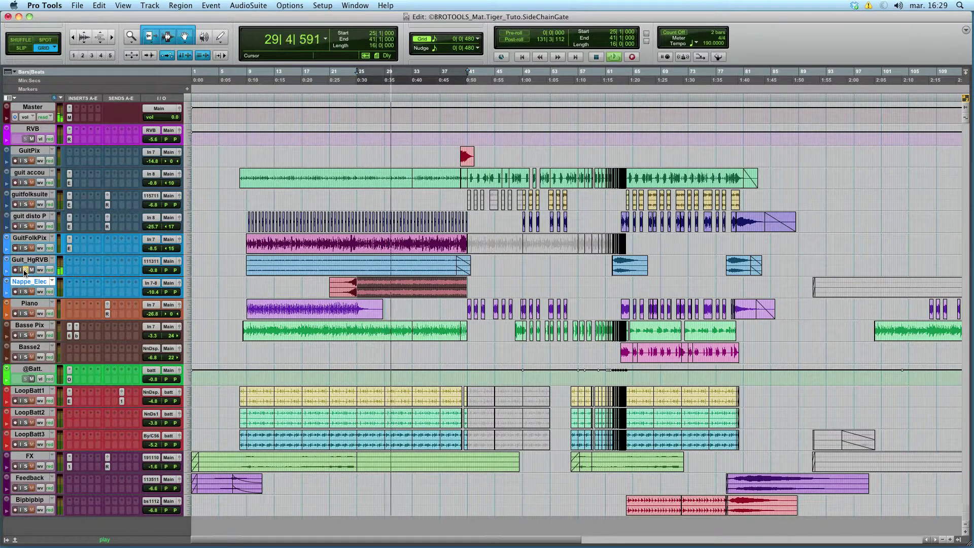
key("space")
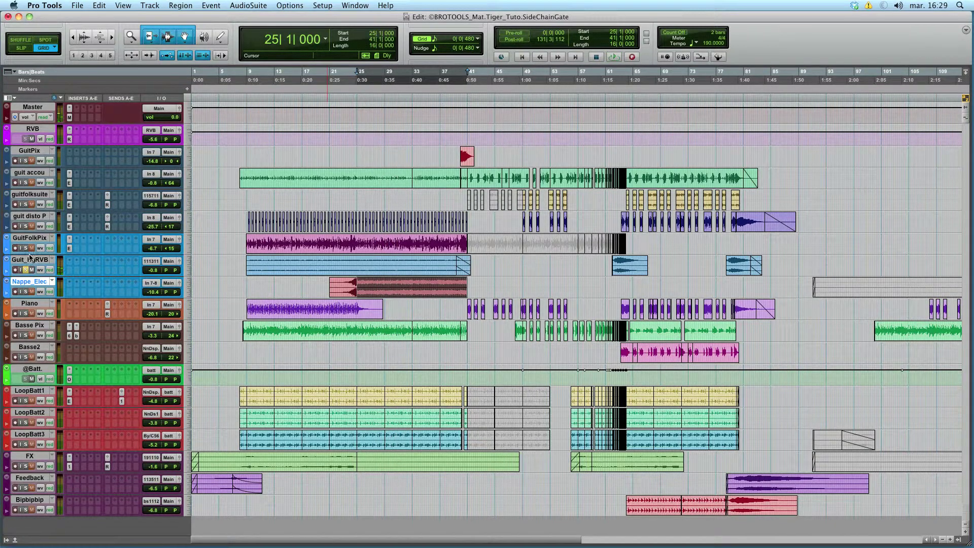
Audition GuitFolkPix in solo over the selected bars, and play the same passage again with the solo off
left_click(25, 248)
key("space")
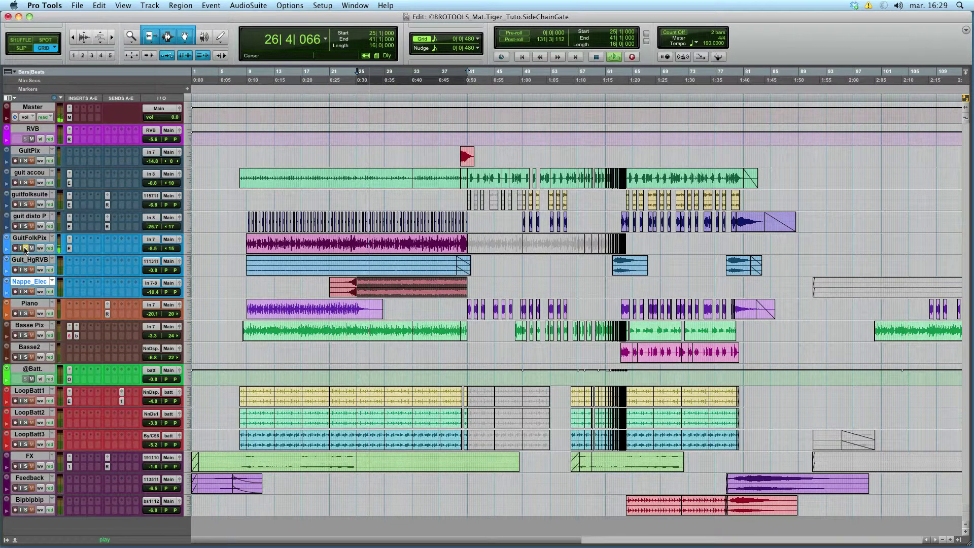
key("space")
left_click(26, 248)
key("space")
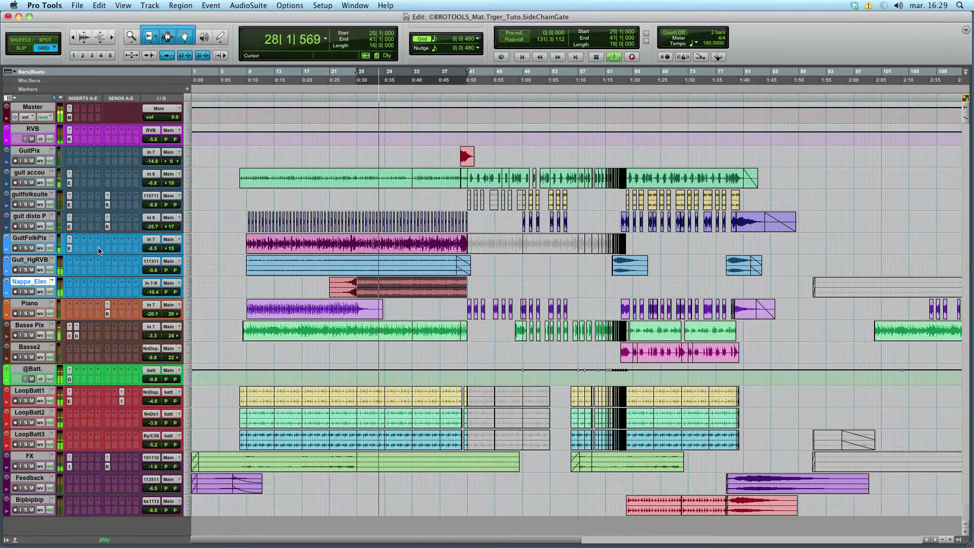
key("space")
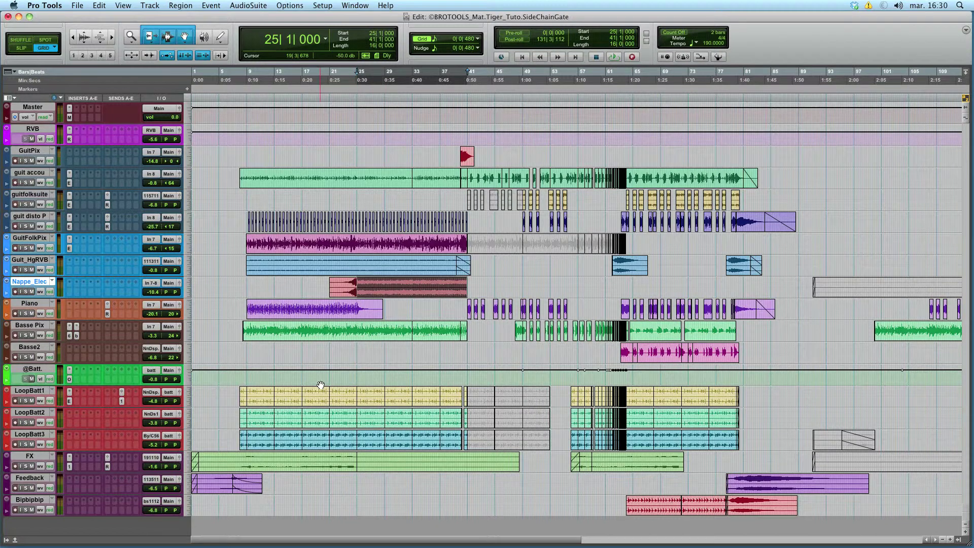
Solo the LoopBatt1 drum loop track and play it from bar 10, beat 4
left_click(259, 391)
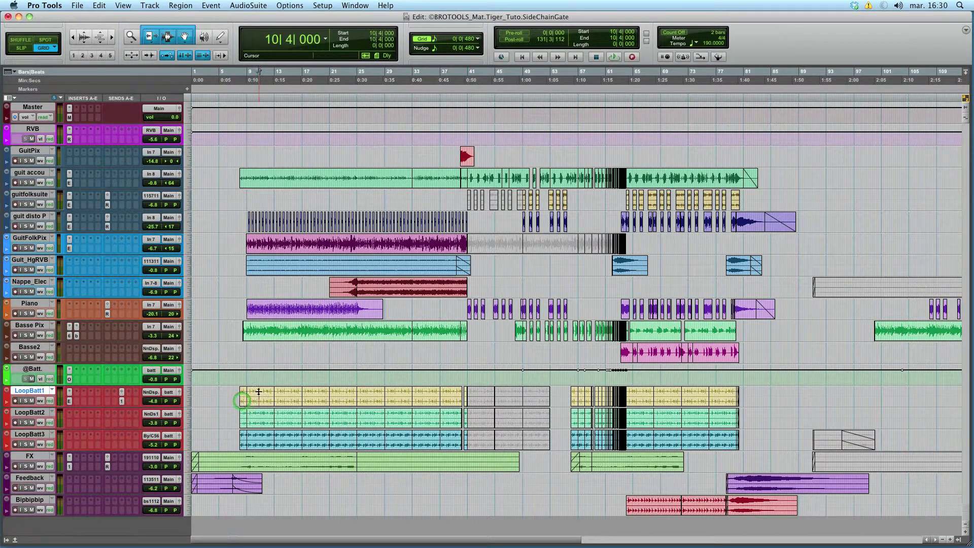
left_click(27, 400)
key("space")
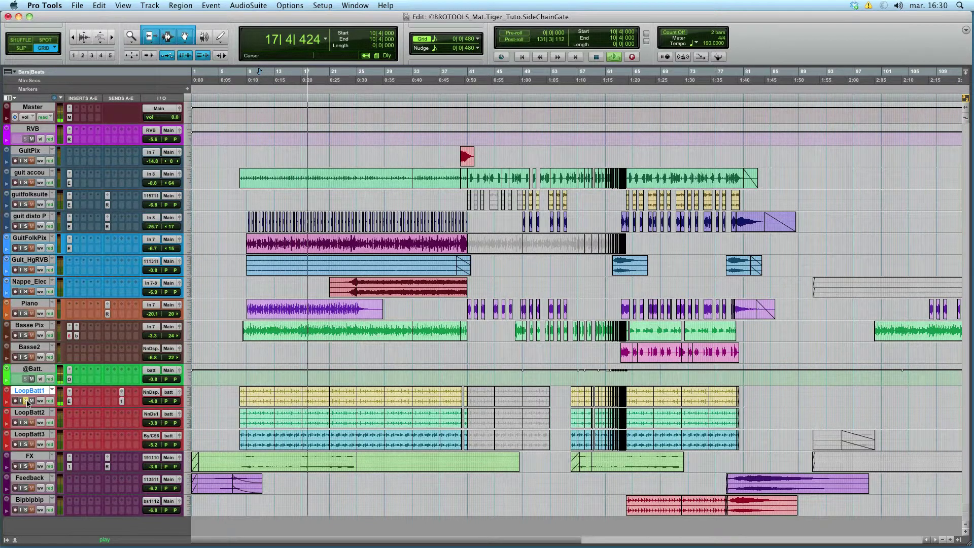
key("space")
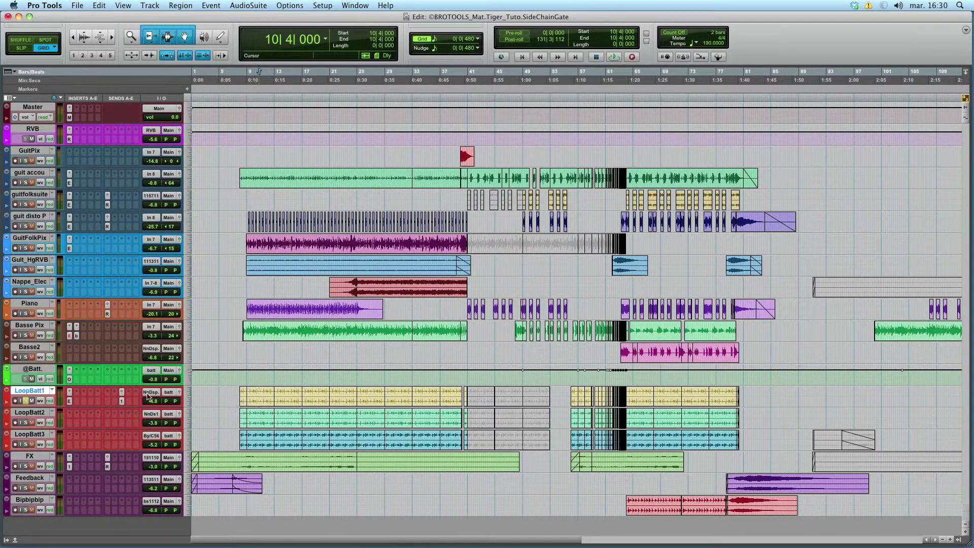
Open send C of the LoopBatt1 track and rename its bus to Key
left_click(121, 400)
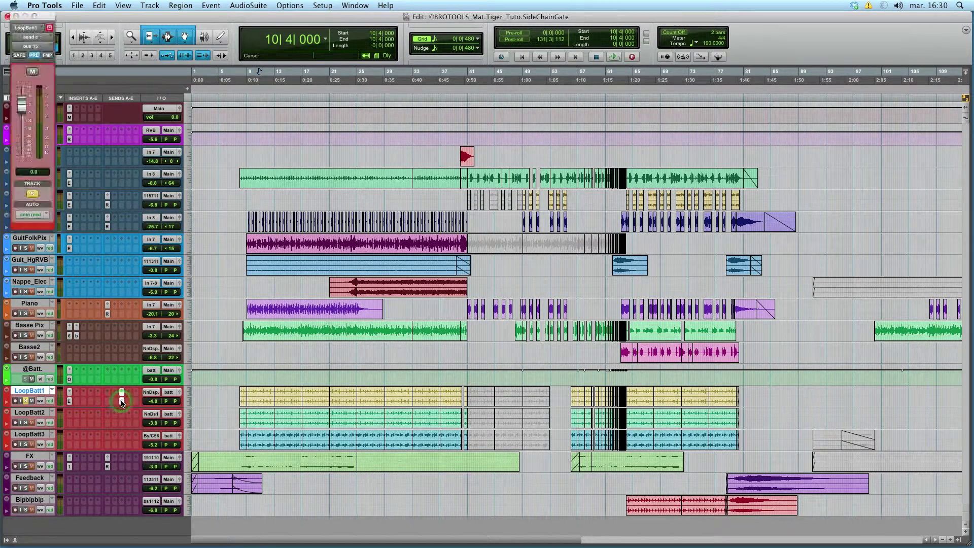
left_click_drag(41, 18, 230, 174)
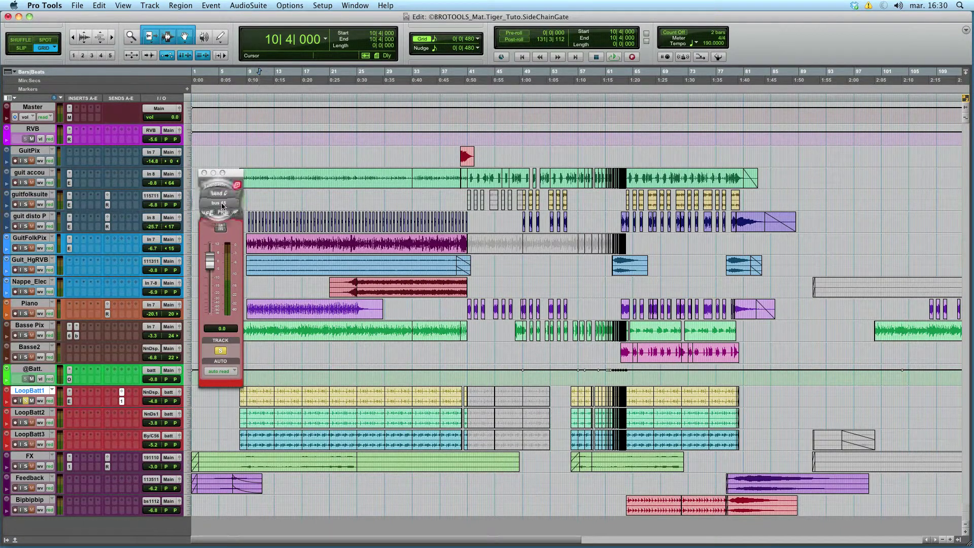
right_click(223, 205)
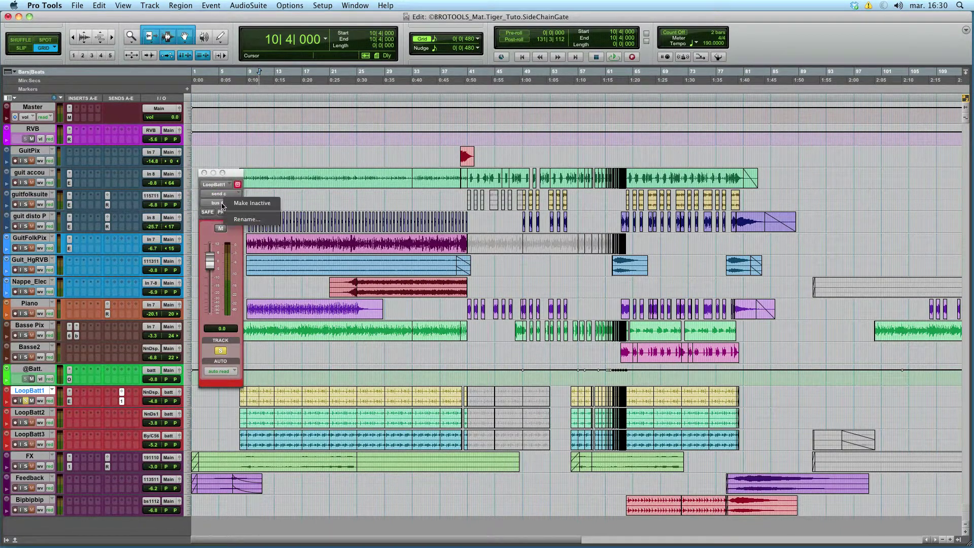
left_click(253, 220)
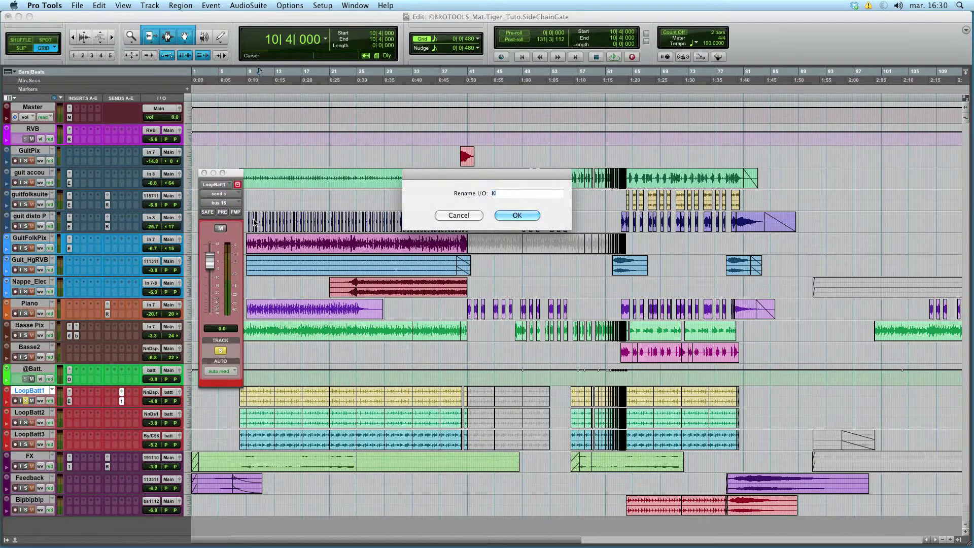
key("Return")
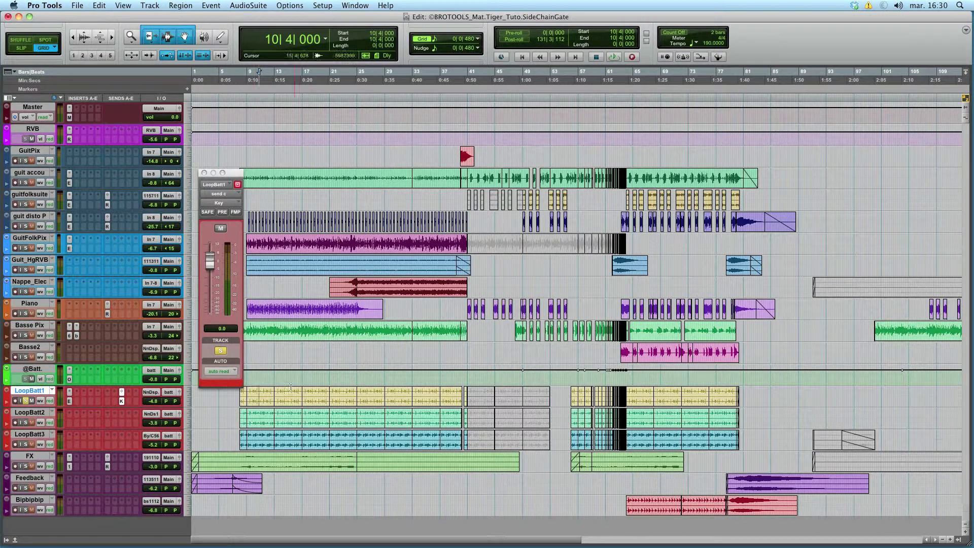
Set LoopBatt1's Key send to pre-fader and close its send window
left_click(264, 400)
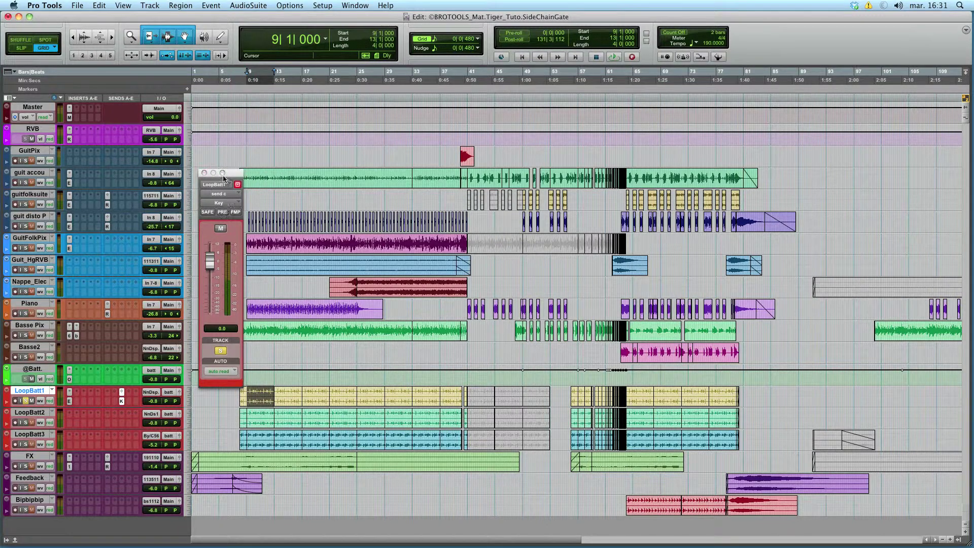
left_click_drag(230, 172, 571, 129)
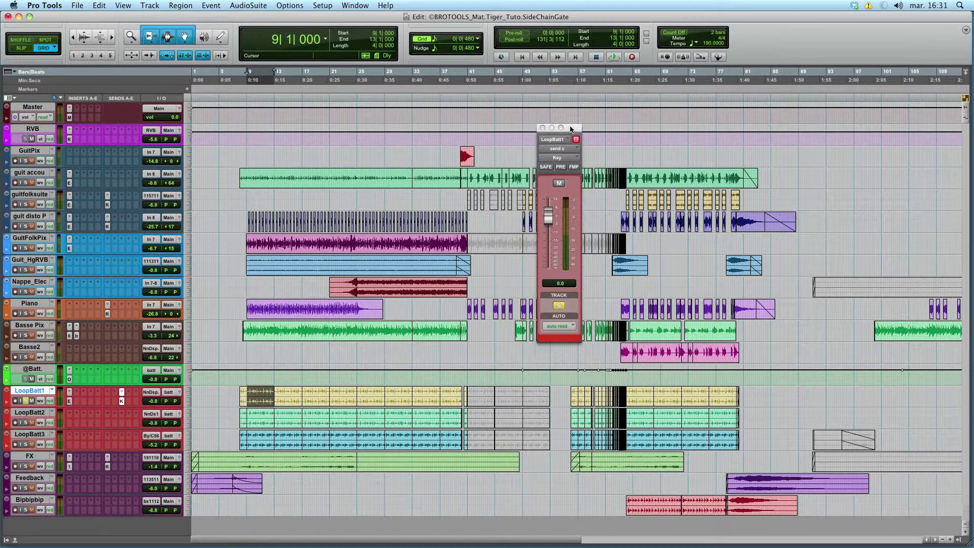
left_click(562, 167)
left_click(289, 238)
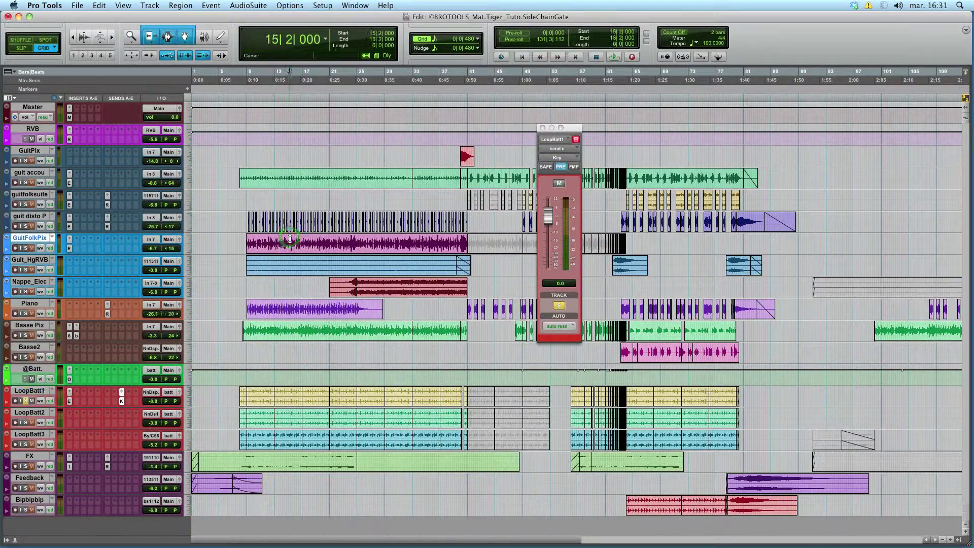
key("semicolon")
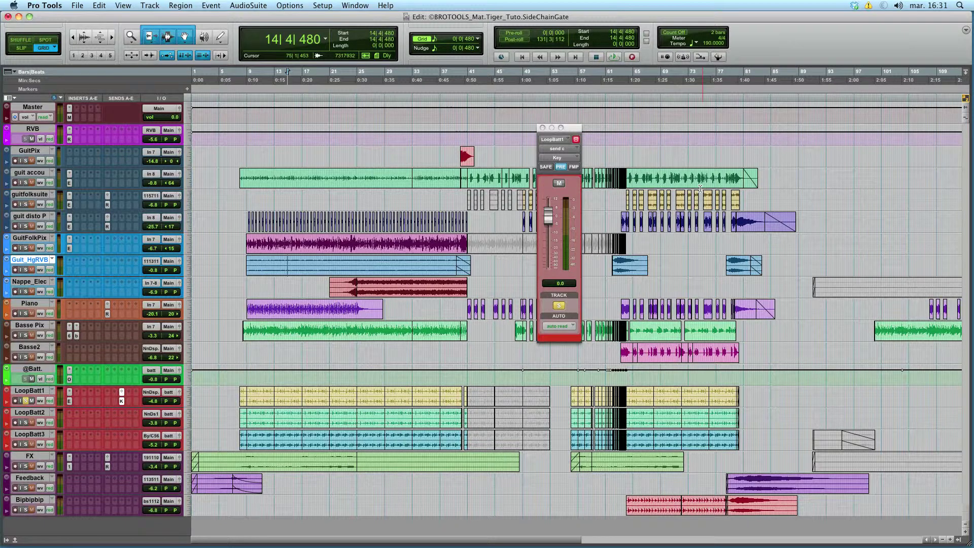
left_click(543, 128)
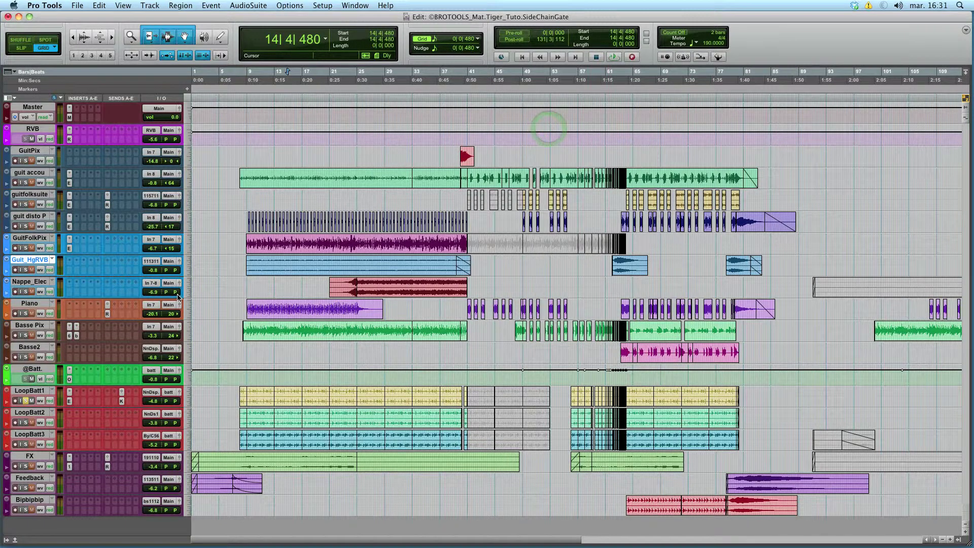
Insert the TDM Expander/Gate Dyn 3 (mono) dynamics plug-in in the second insert slot of GuitFolkPix
left_click(77, 241)
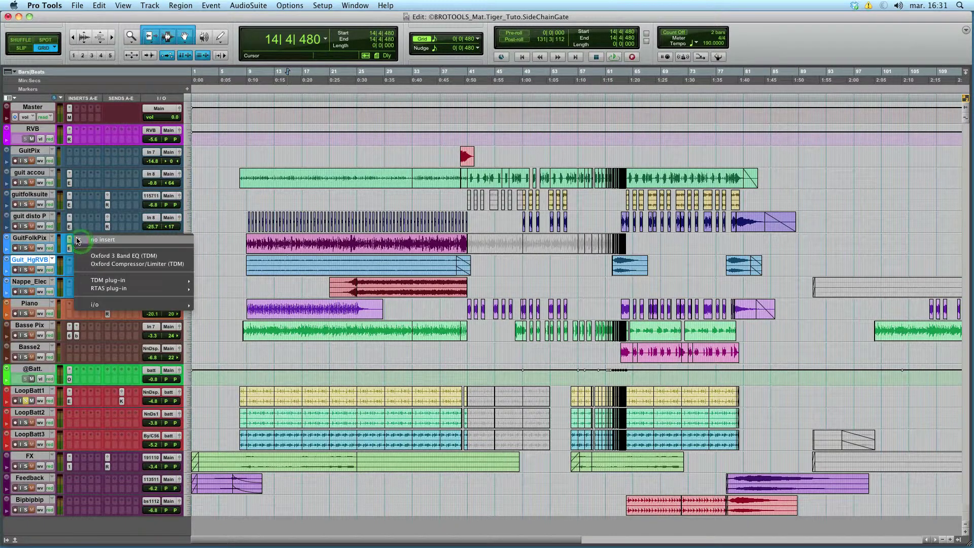
mouse_move(91, 281)
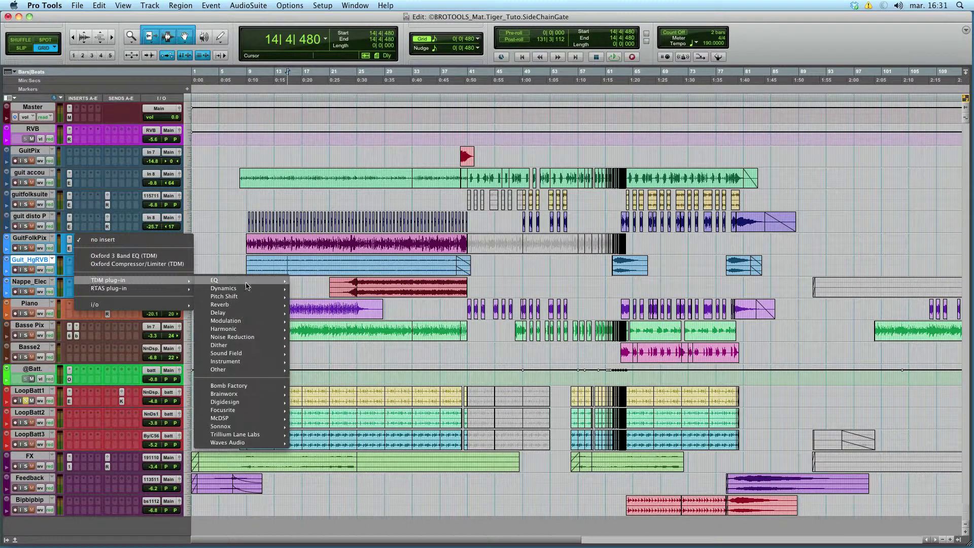
mouse_move(243, 292)
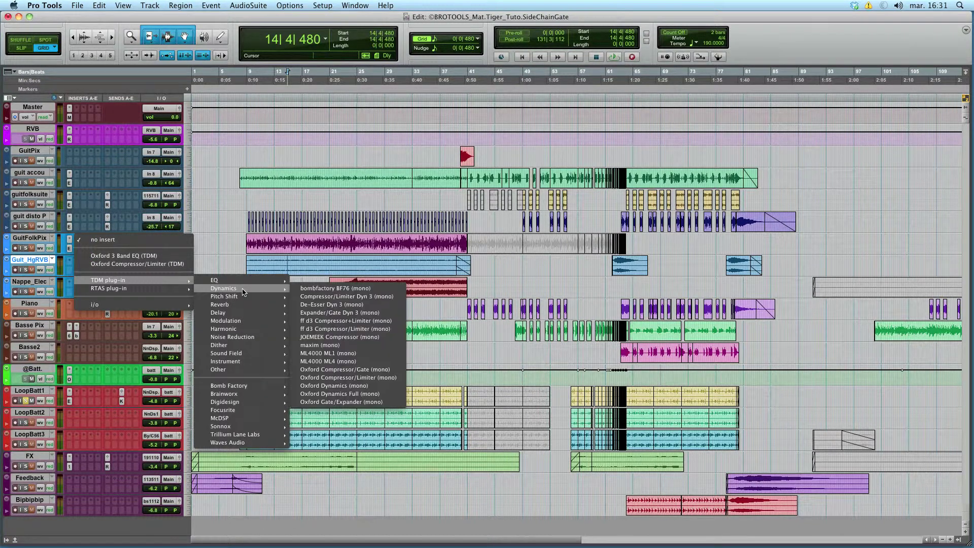
left_click(382, 313)
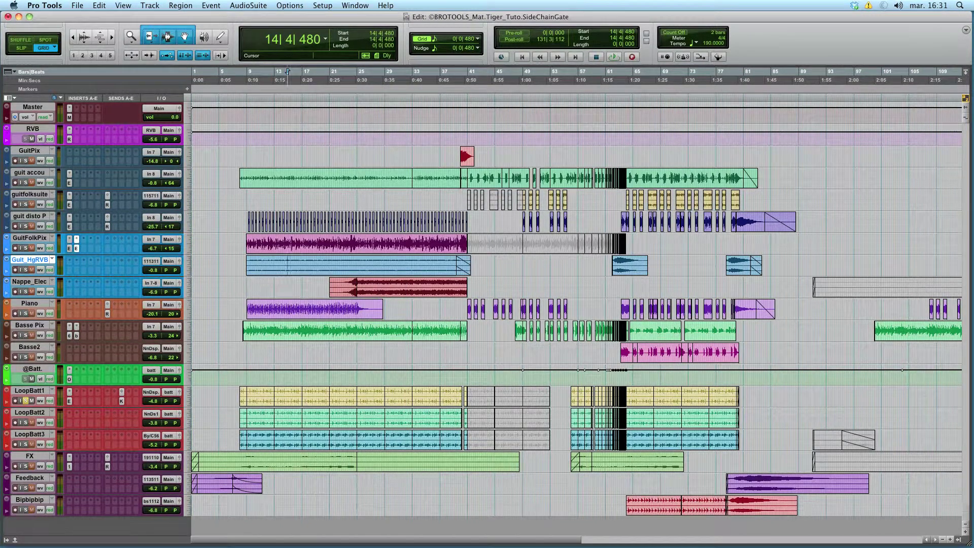
left_click_drag(472, 208, 506, 229)
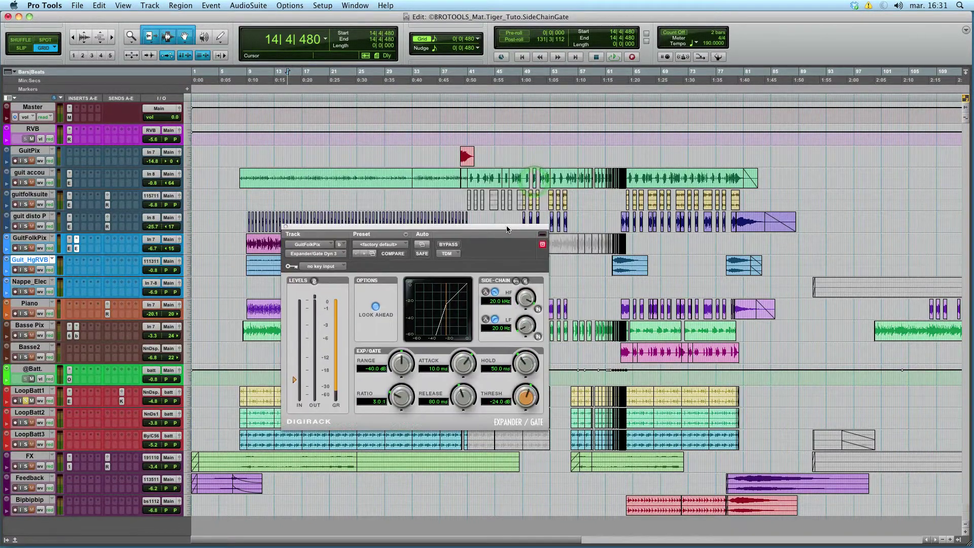
Set the gate's key input to the Key (Mono) bus and enable its external side-chain key
left_click(328, 268)
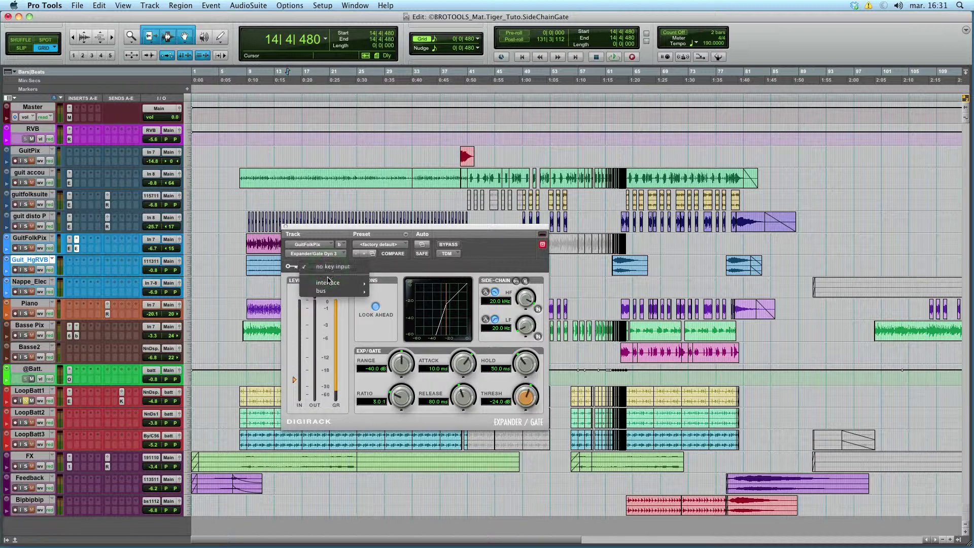
mouse_move(326, 291)
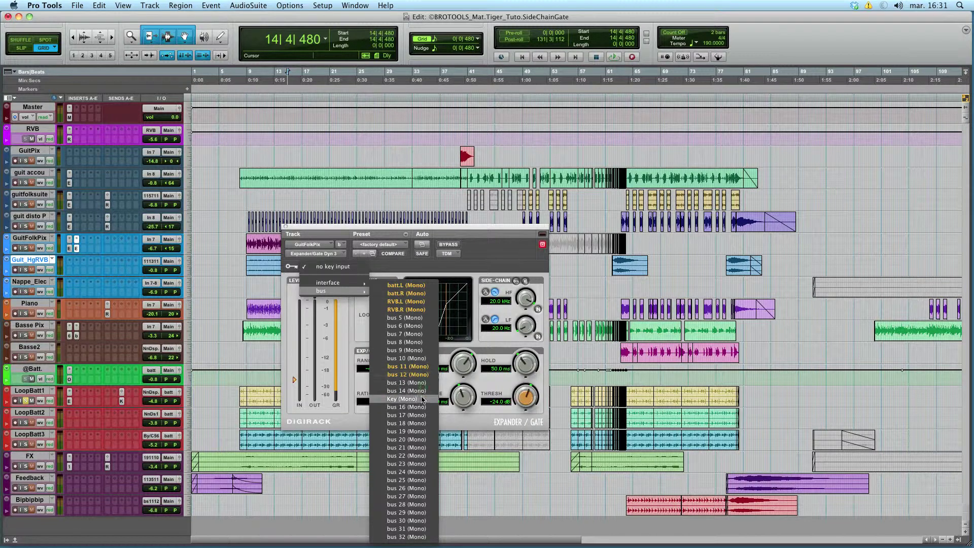
left_click(402, 399)
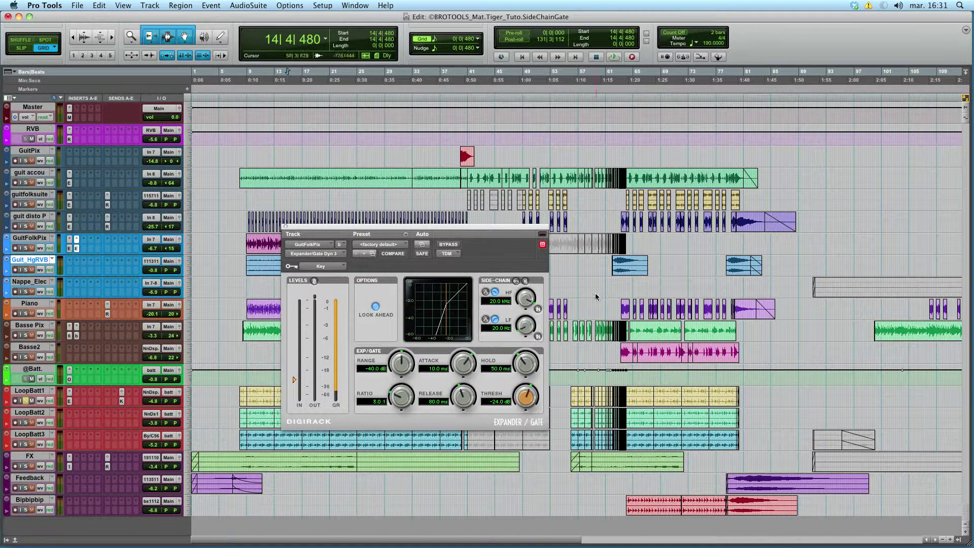
left_click(517, 280)
left_click_drag(465, 229, 572, 166)
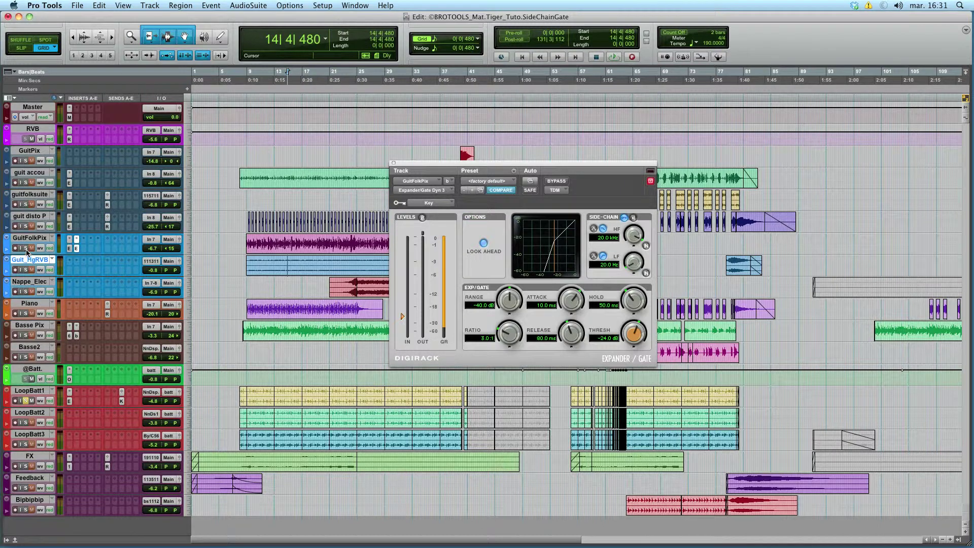
Play GuitFolkPix from bar 8, beat 4 and set the gate's attack to 2.2 ms
left_click(245, 241)
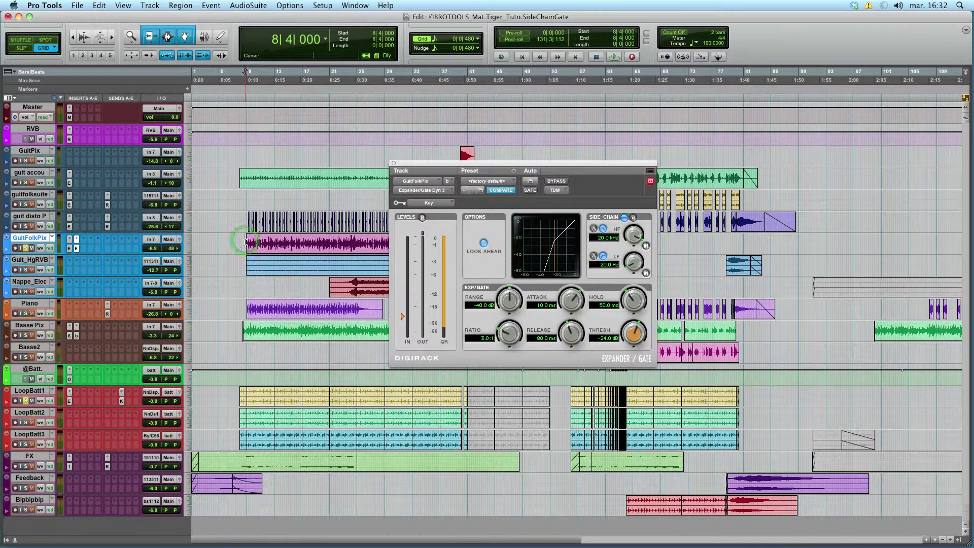
key("space")
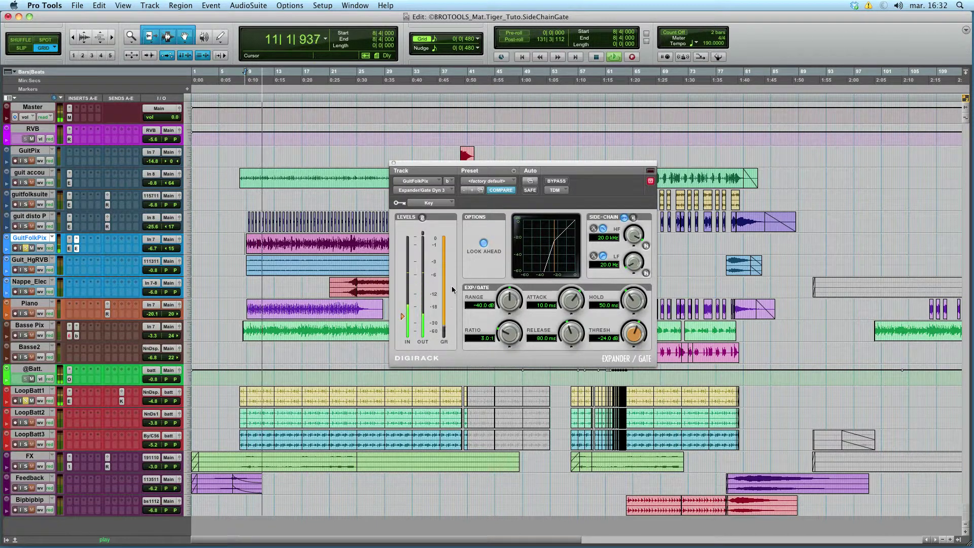
left_click_drag(577, 303, 572, 310)
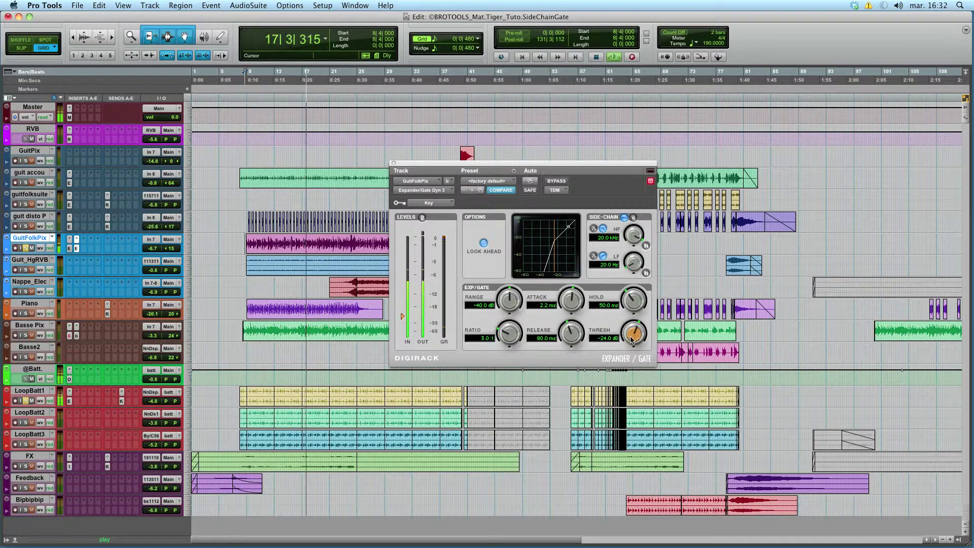
Set the GuitFolkPix gate's threshold to -22.5 dB and stop playback
left_click_drag(629, 340, 630, 340)
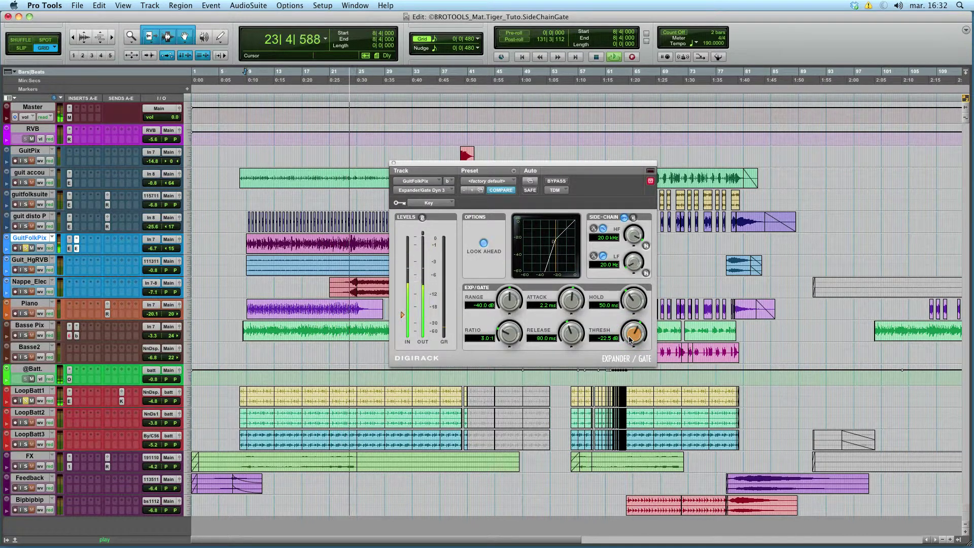
key("space")
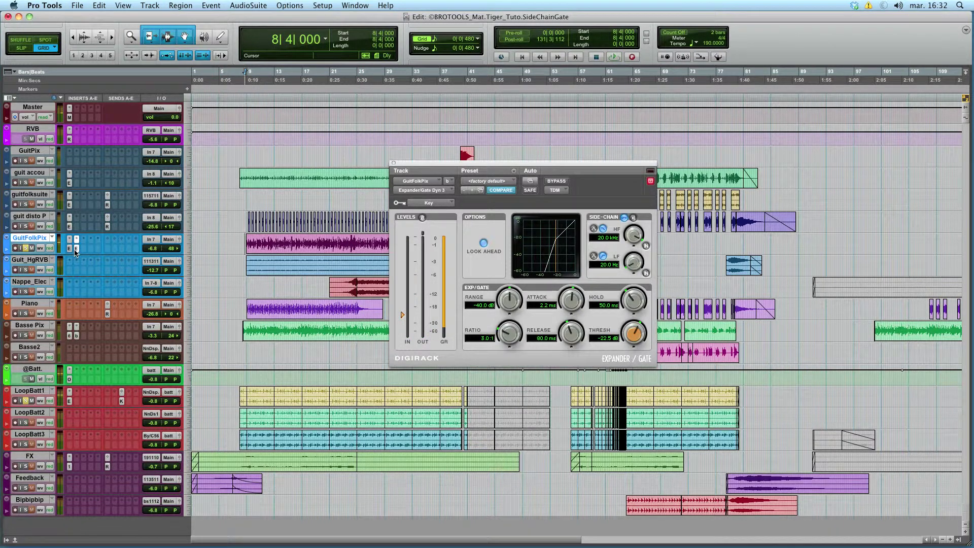
Try to copy the GuitFolkPix gate to the second insert slot of Guit_HgRVB
left_click(290, 275)
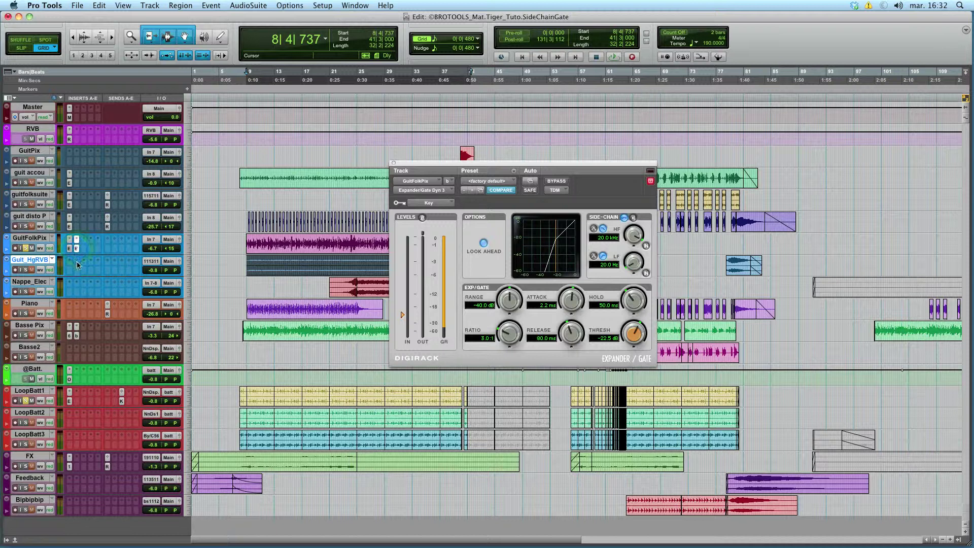
left_click_drag(77, 263, 77, 271)
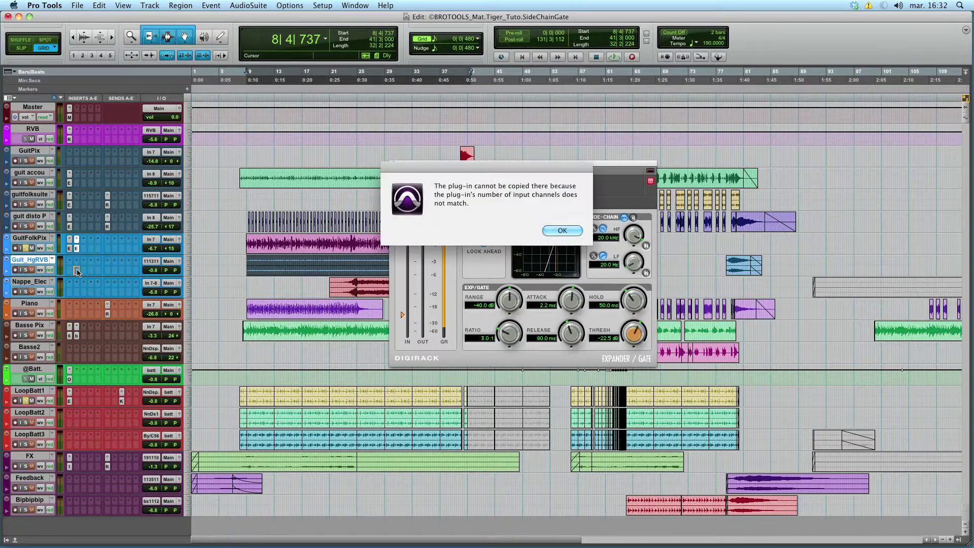
left_click(562, 232)
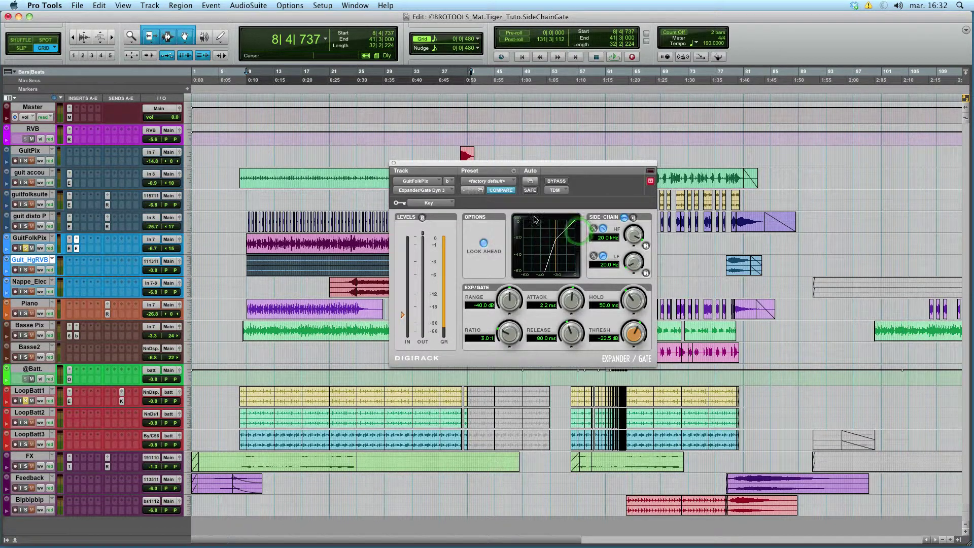
left_click(75, 262)
mouse_move(88, 303)
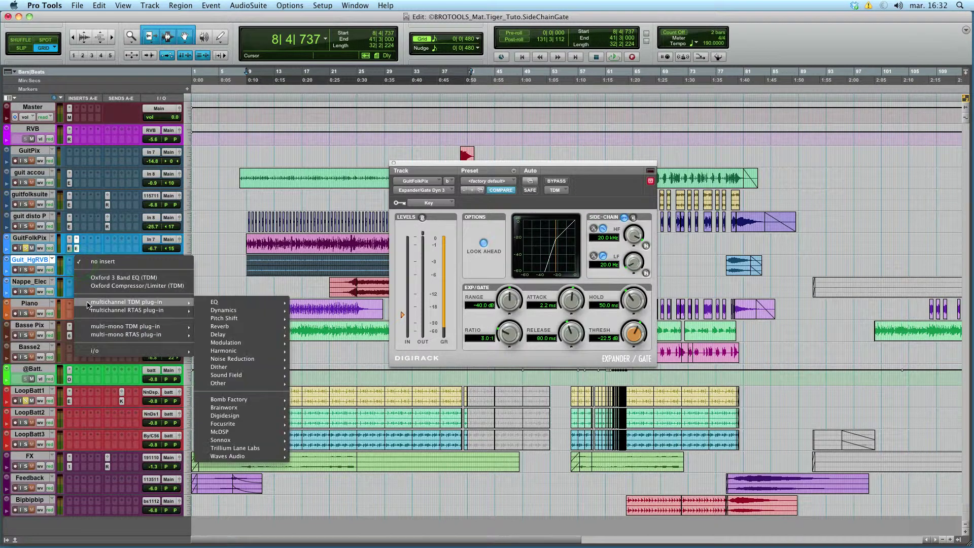
mouse_move(230, 303)
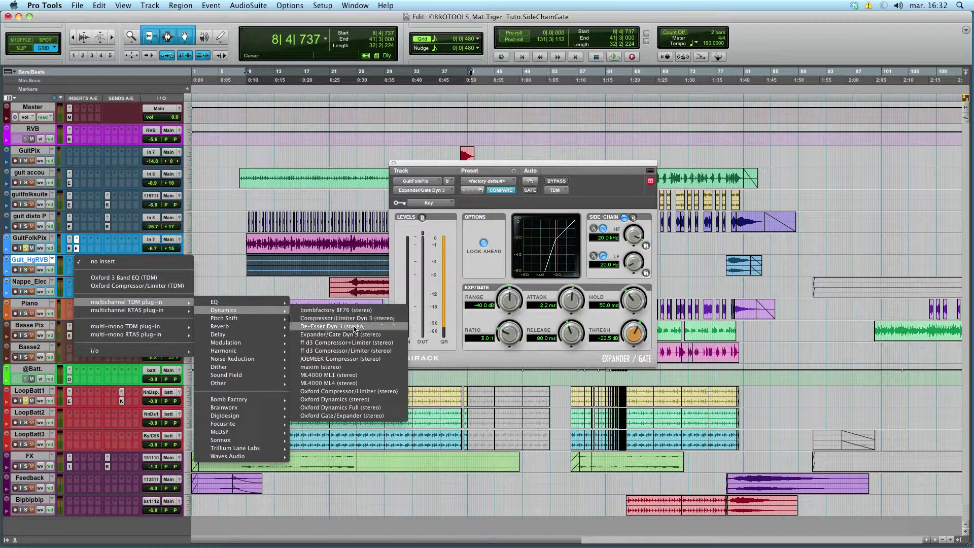
left_click(583, 190)
Copy the GuitFolkPix gate's settings and paste them into a new TDM Expander/Gate Dyn 3 (stereo) in Guit_HgRVB's second insert slot
left_click(512, 171)
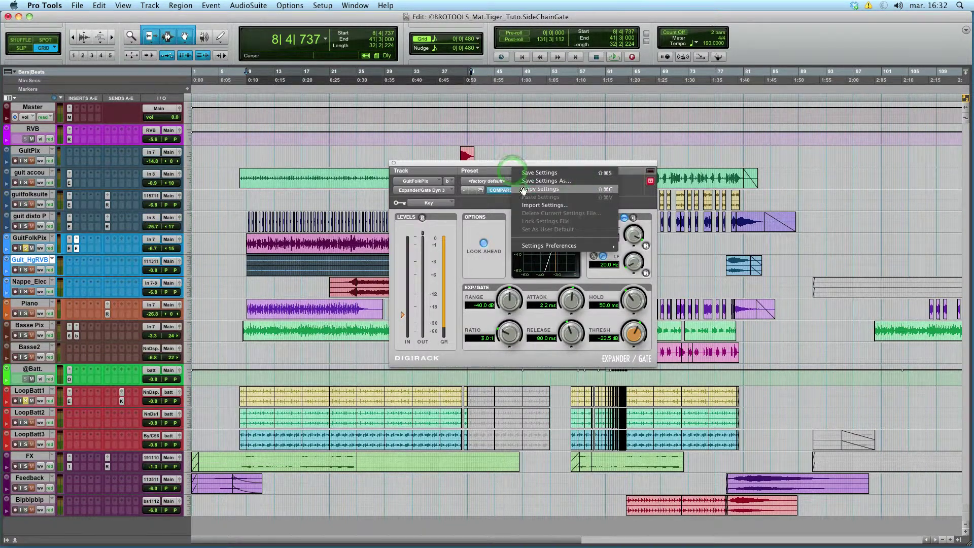
left_click(523, 191)
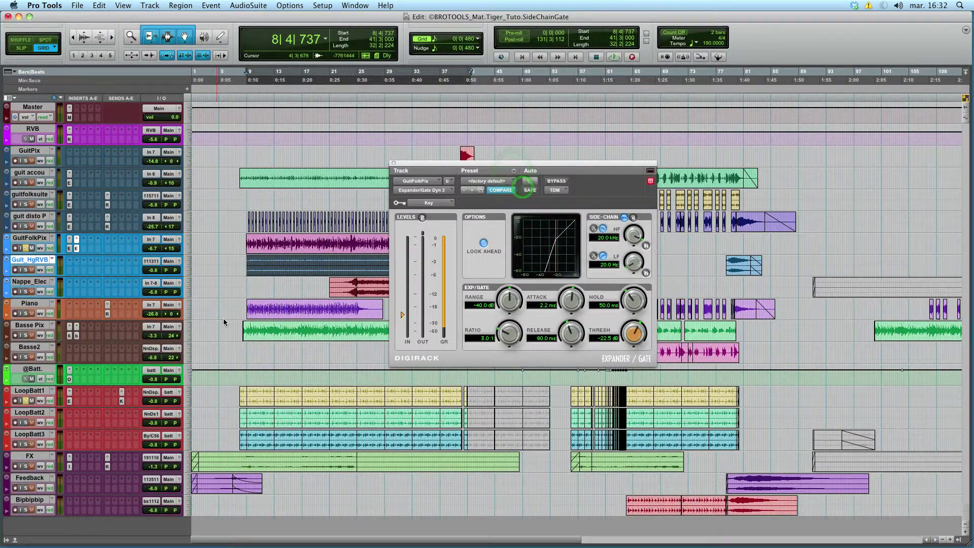
left_click(76, 263)
mouse_move(168, 302)
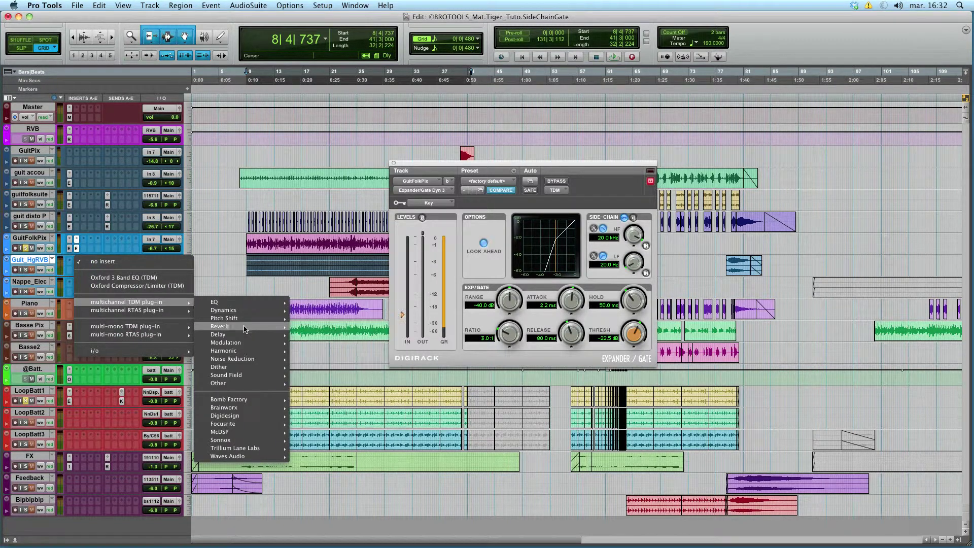
mouse_move(241, 310)
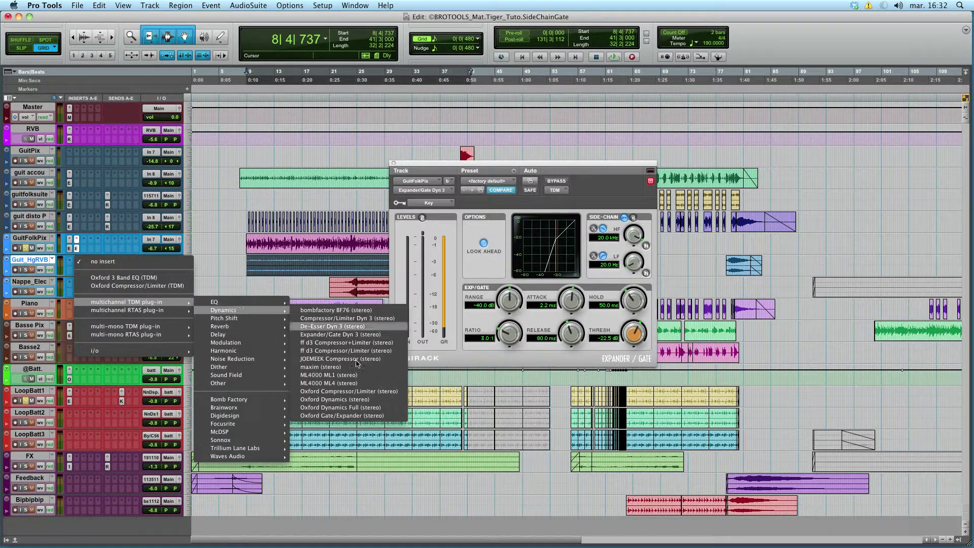
left_click(359, 334)
left_click(513, 171)
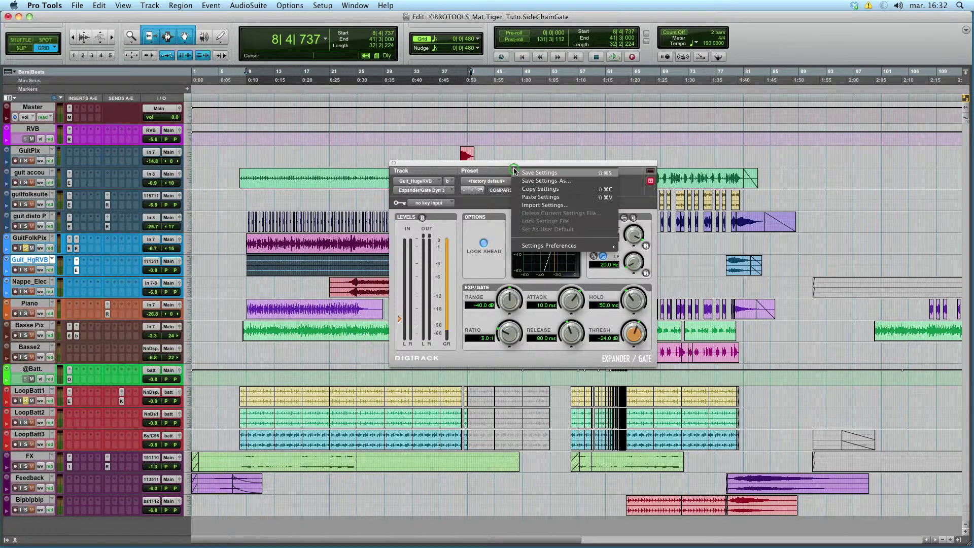
left_click(526, 197)
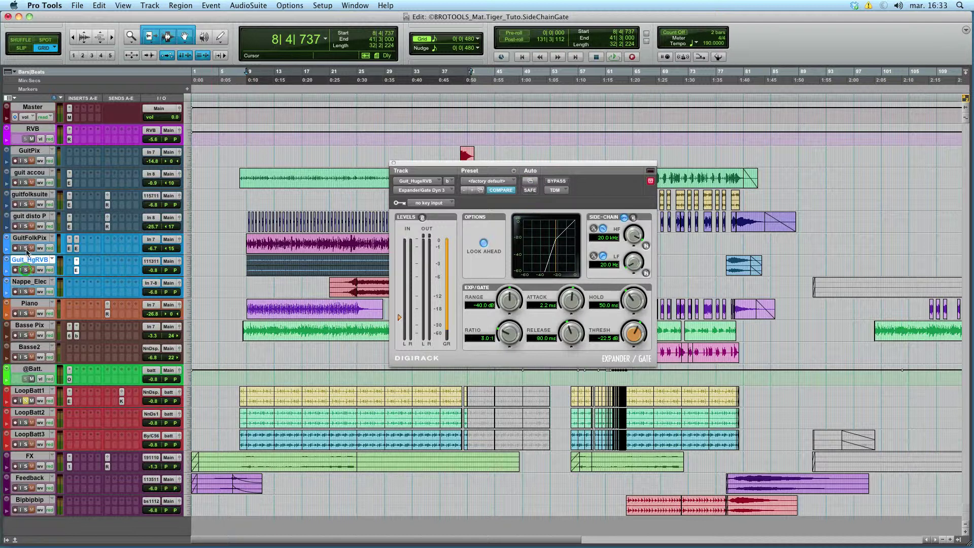
Move the playback start to bar 13 on Guit_HgRVB and set its gate's key input to the Key (Mono) bus
key("space")
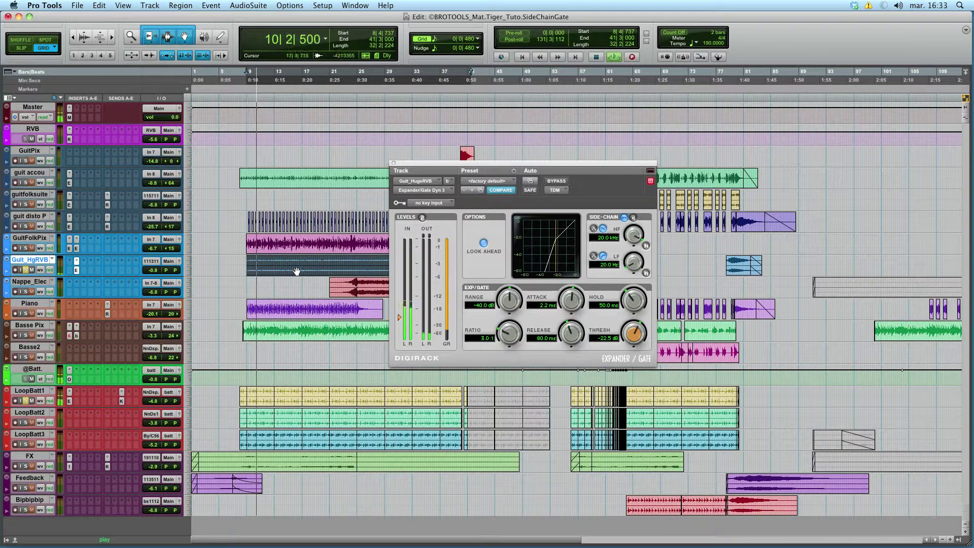
left_click(275, 263)
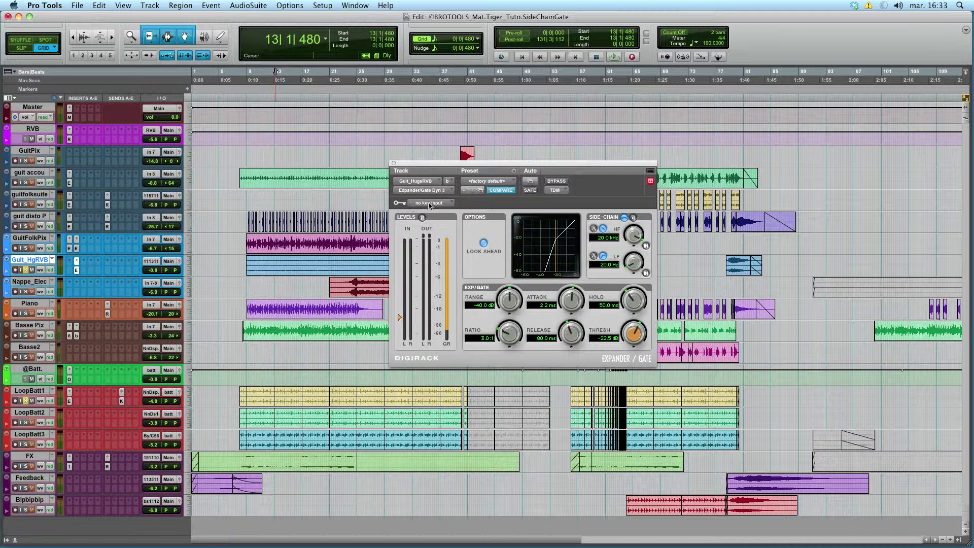
left_click(429, 203)
left_click(426, 204)
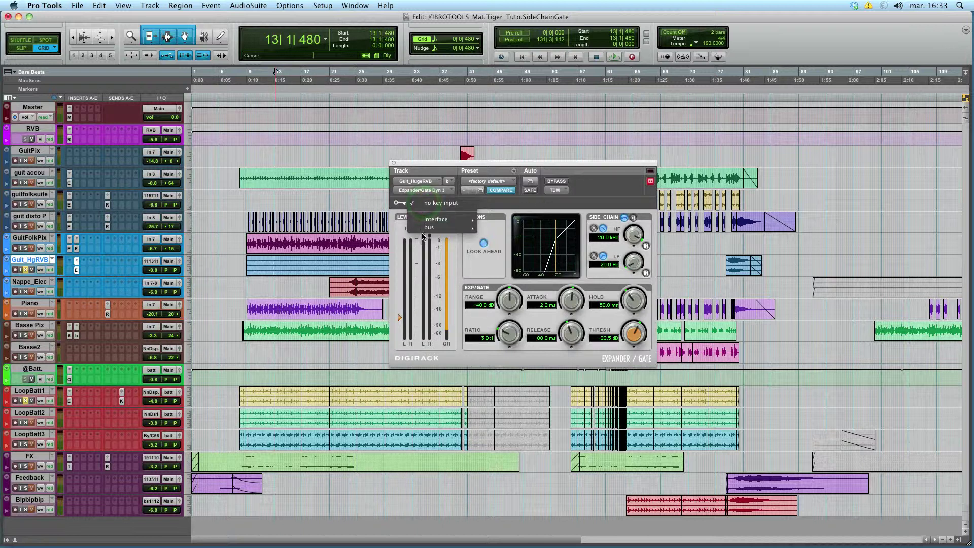
mouse_move(429, 228)
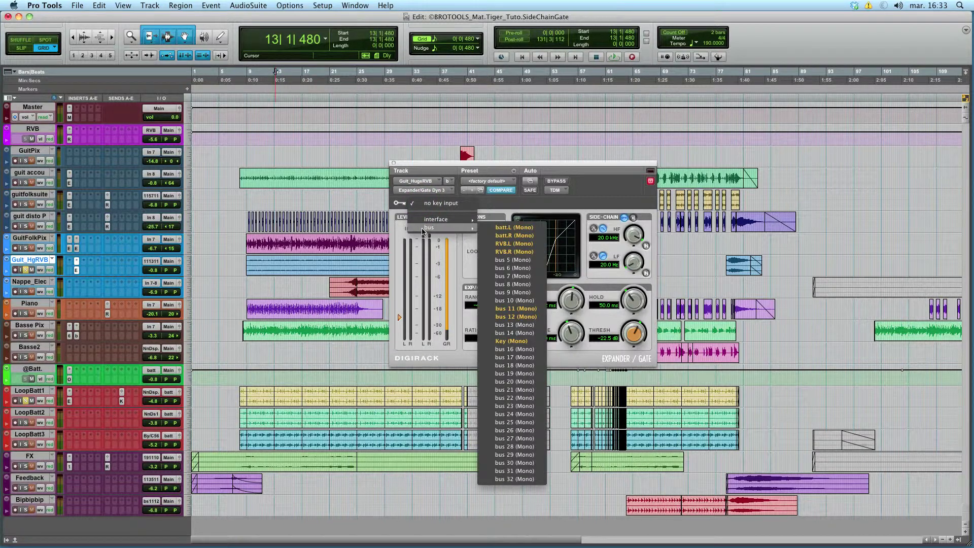
left_click(515, 342)
Play Guit_HgRVB from bar 13 while trying different gate thresholds, settle on -21.0 dB and stop playback
key("space")
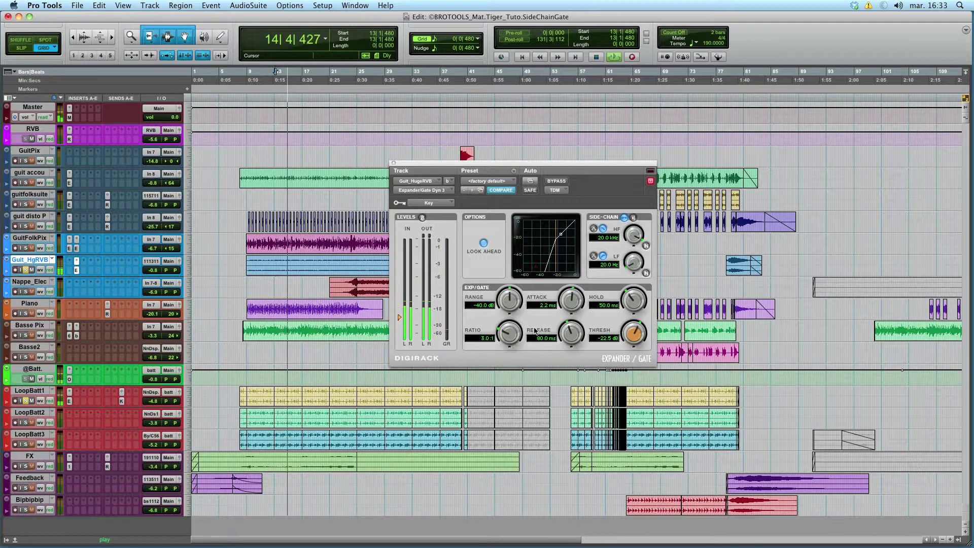
mouse_move(631, 343)
left_mouse_down()
mouse_move(630, 316)
mouse_move(630, 336)
left_mouse_up()
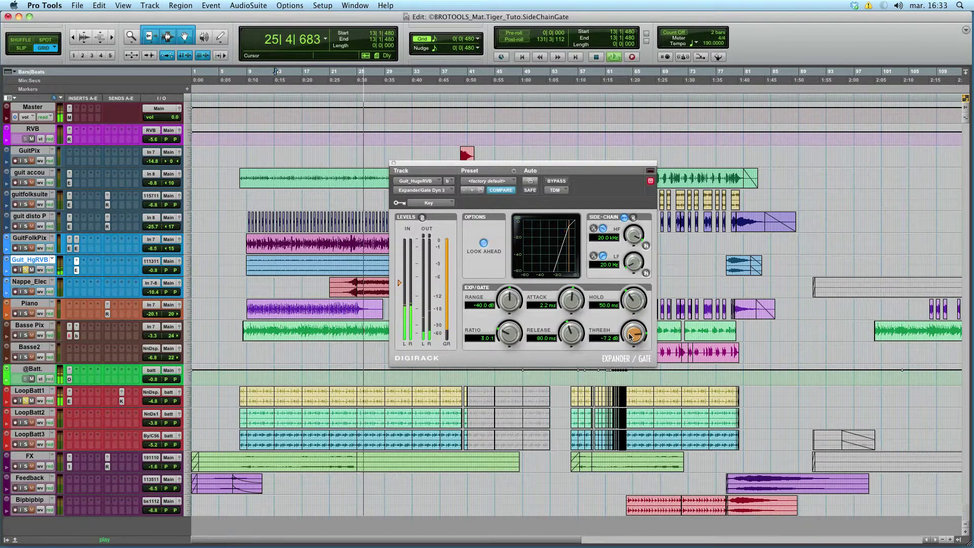
left_click_drag(630, 335, 632, 369)
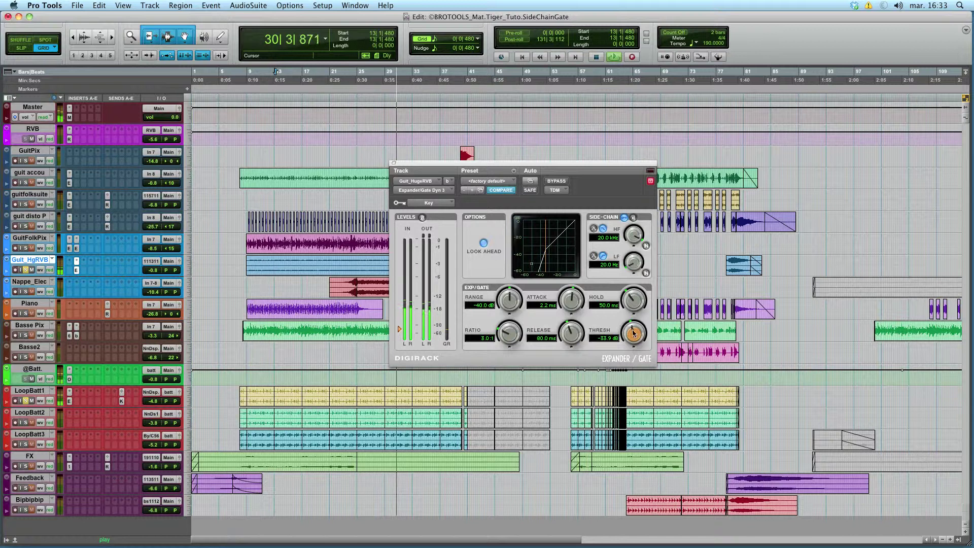
mouse_move(632, 332)
left_mouse_down()
mouse_move(634, 354)
mouse_move(633, 303)
mouse_move(635, 339)
left_mouse_up()
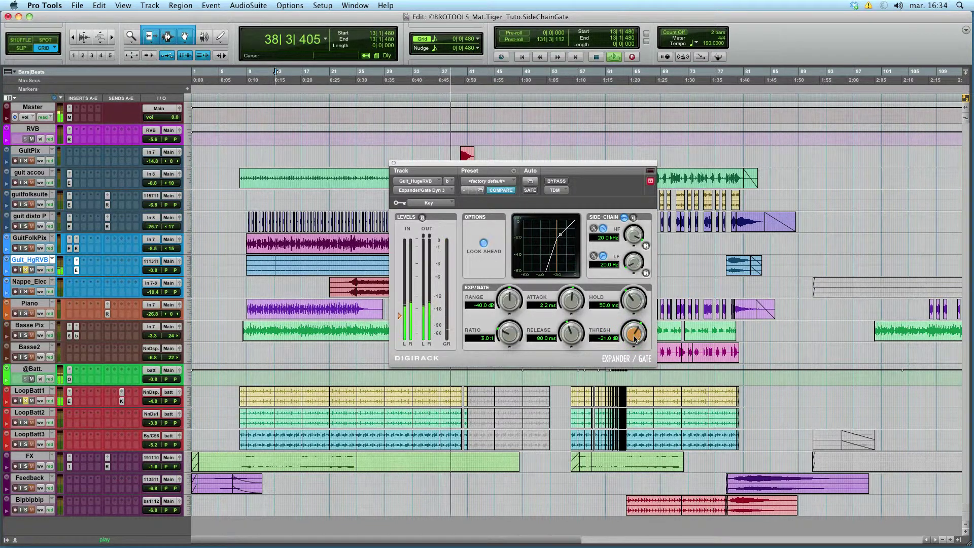
key("space")
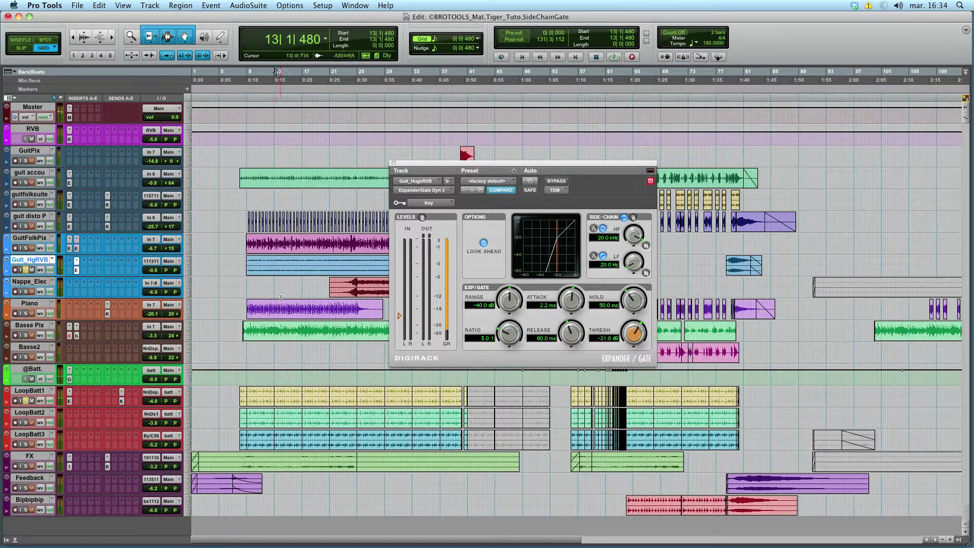
Play Nappe_Elec from bar 26, set its gate's threshold to -22.2 dB and attack to 4.4 ms, and close the gate window
left_click(365, 281)
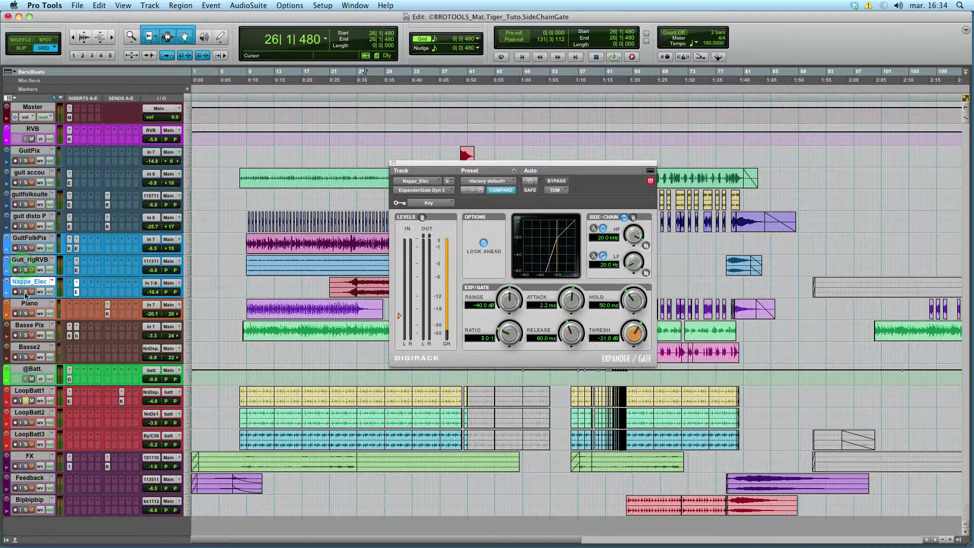
key("space")
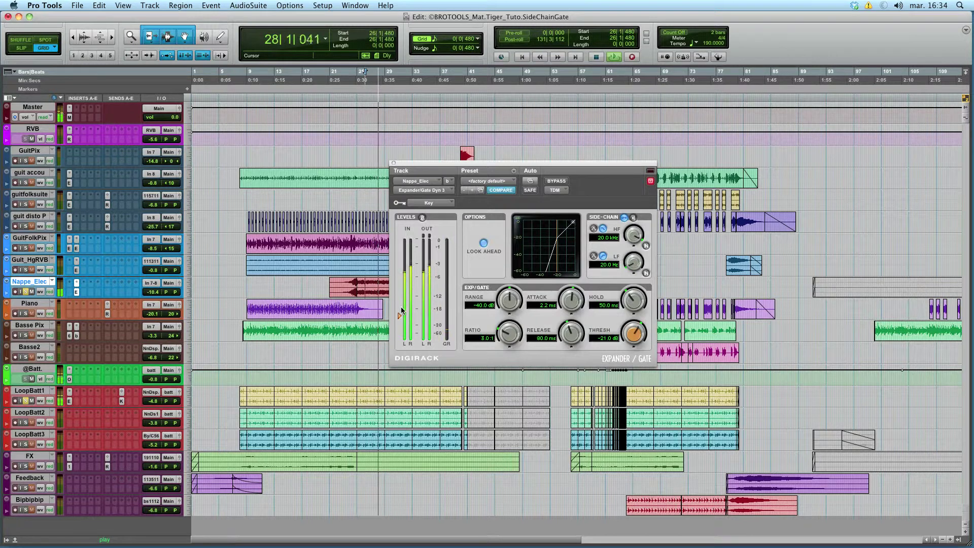
mouse_move(635, 333)
left_mouse_down()
mouse_move(633, 351)
mouse_move(635, 333)
left_mouse_up()
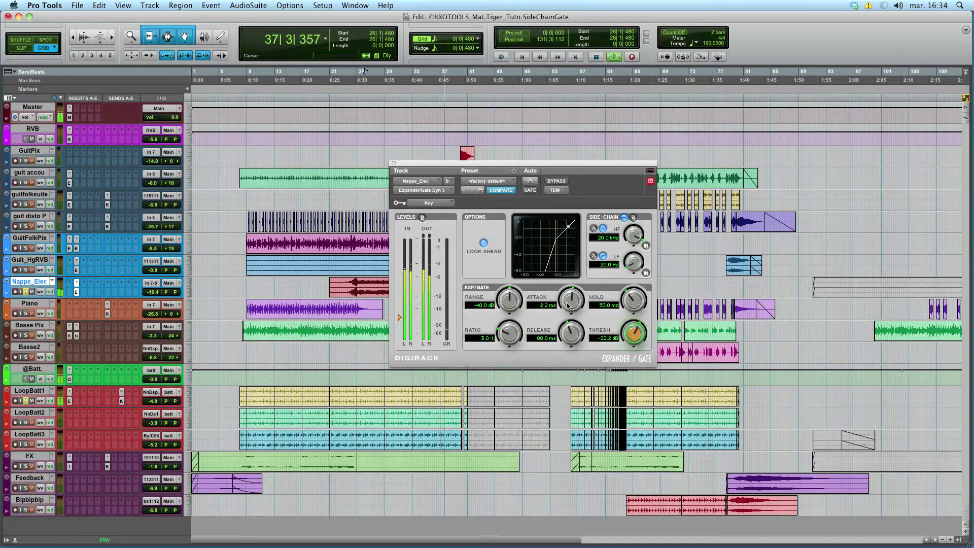
left_click_drag(569, 303, 568, 299)
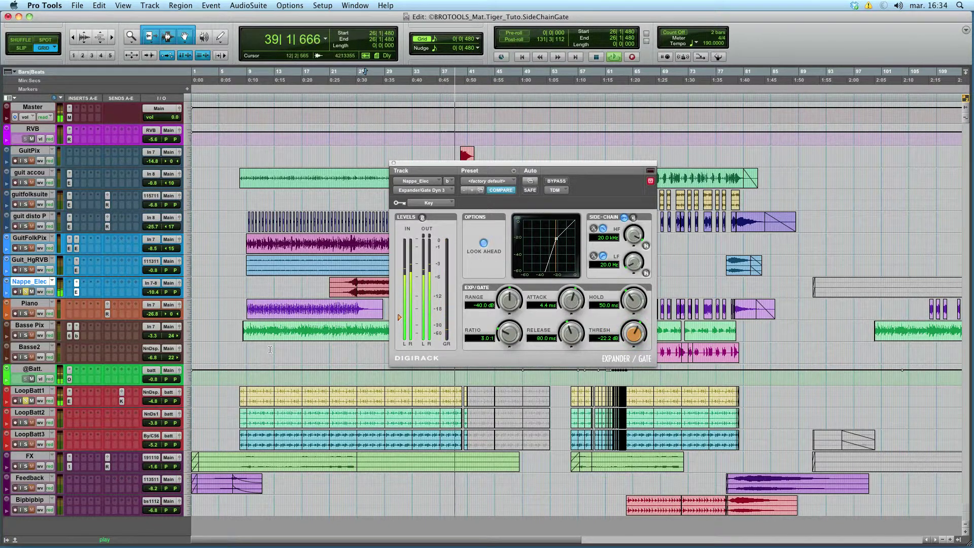
key("space")
left_click(395, 164)
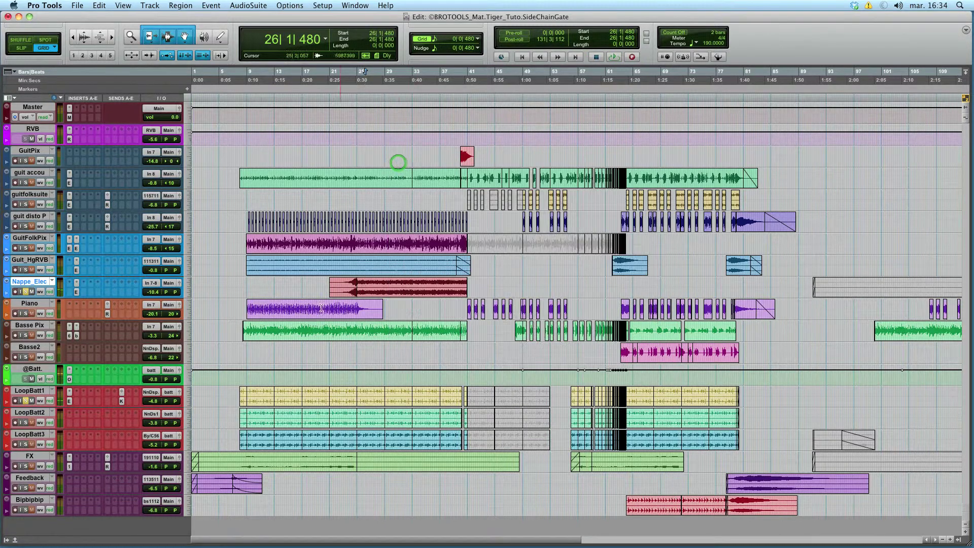
Play the full mix from bar 8, beat 2 with all three gates active
left_click(244, 263)
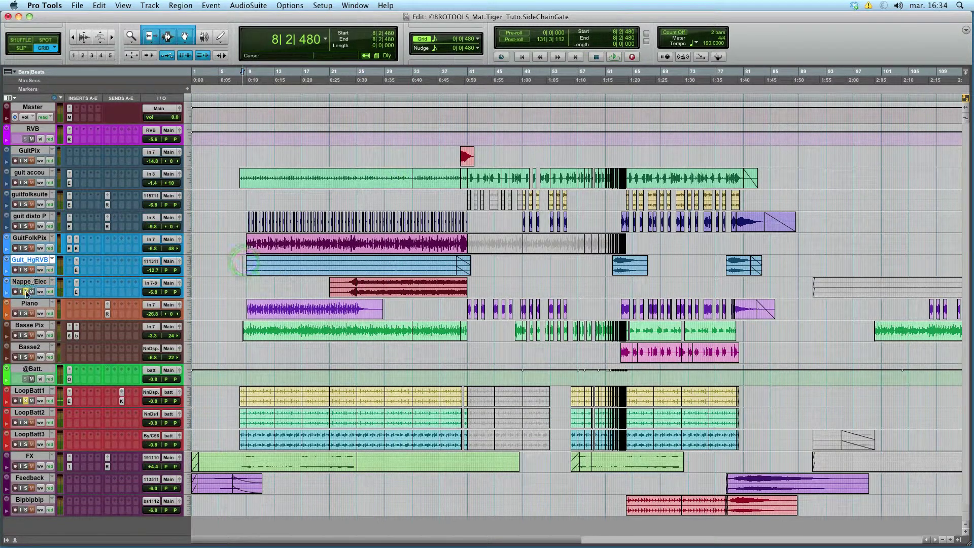
key("space")
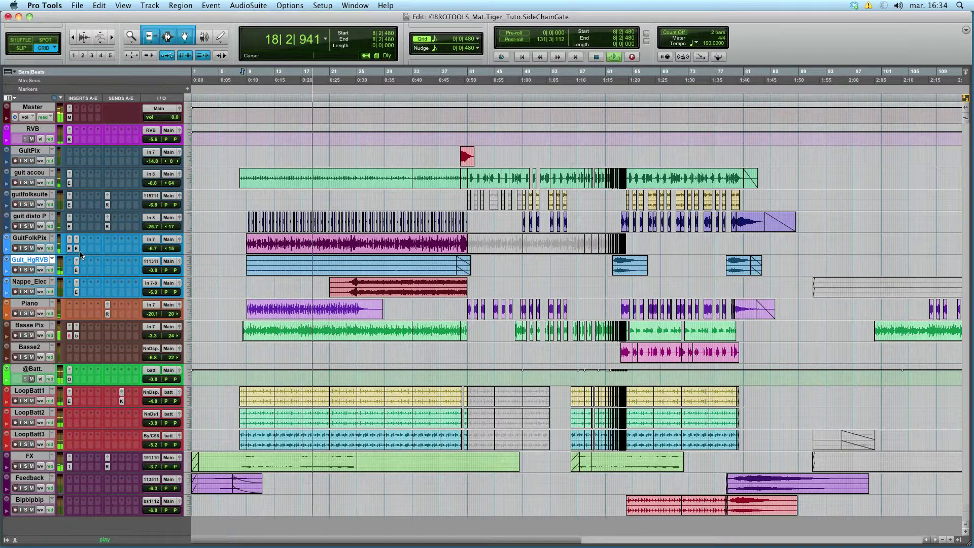
key("space")
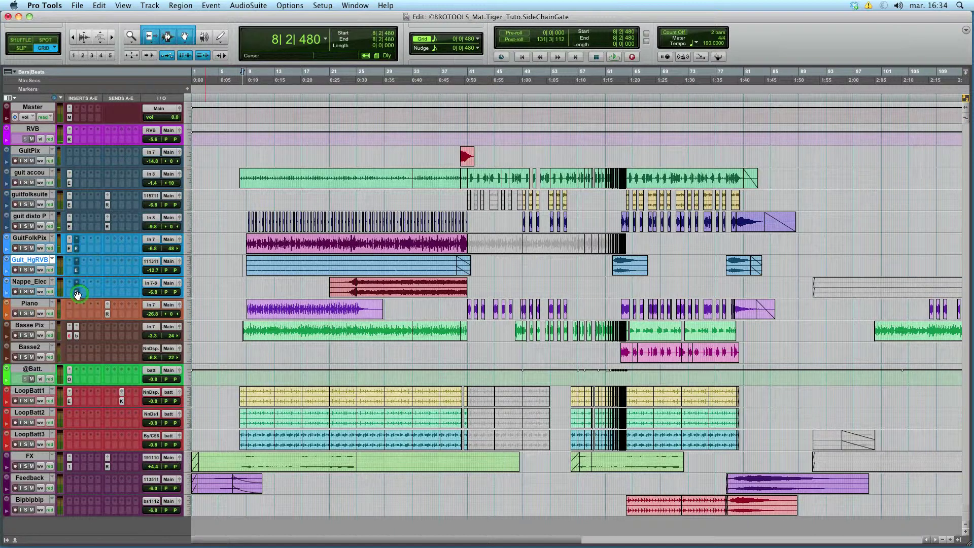
Play the full mix from bar 9 with the GuitFolkPix, Guit_HgRVB and Nappe_Elec gates bypassed for comparison
left_click(246, 285)
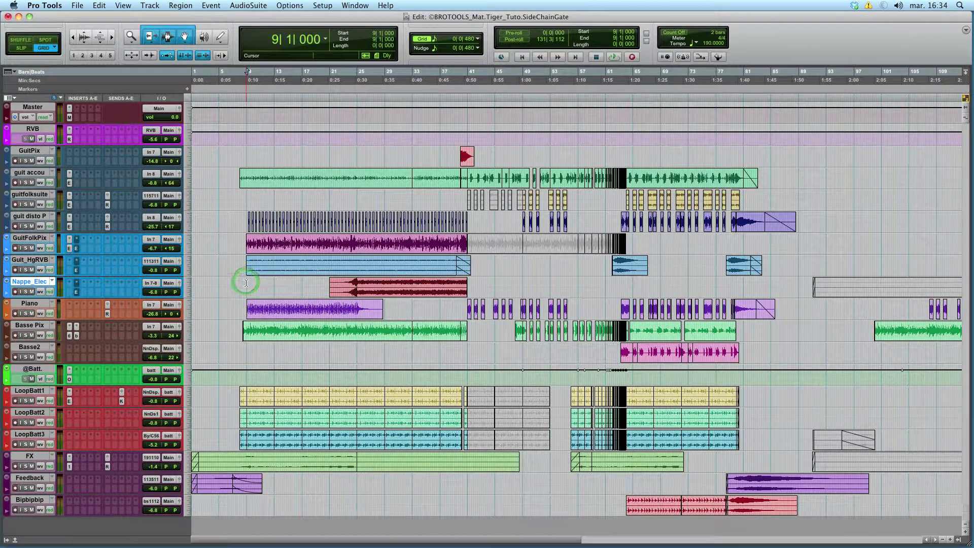
key("space")
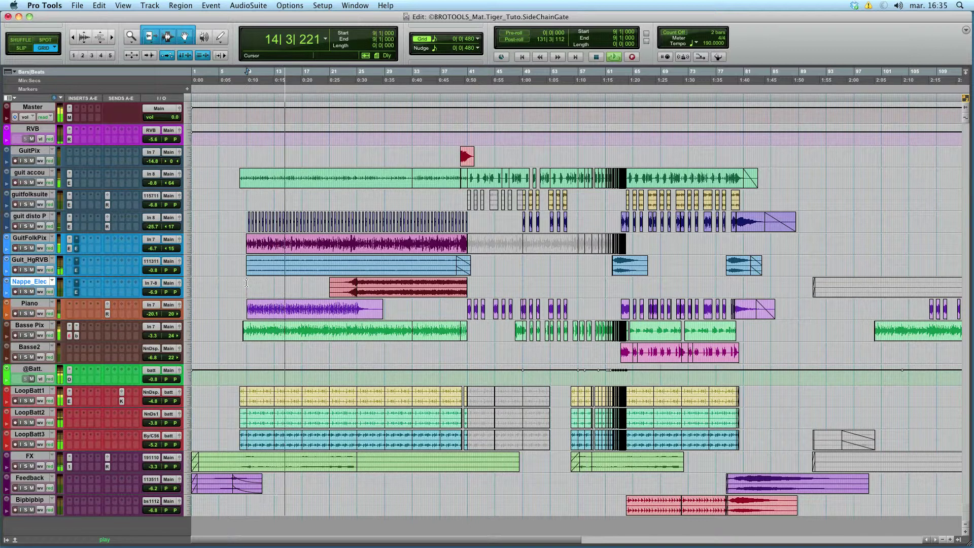
key("space")
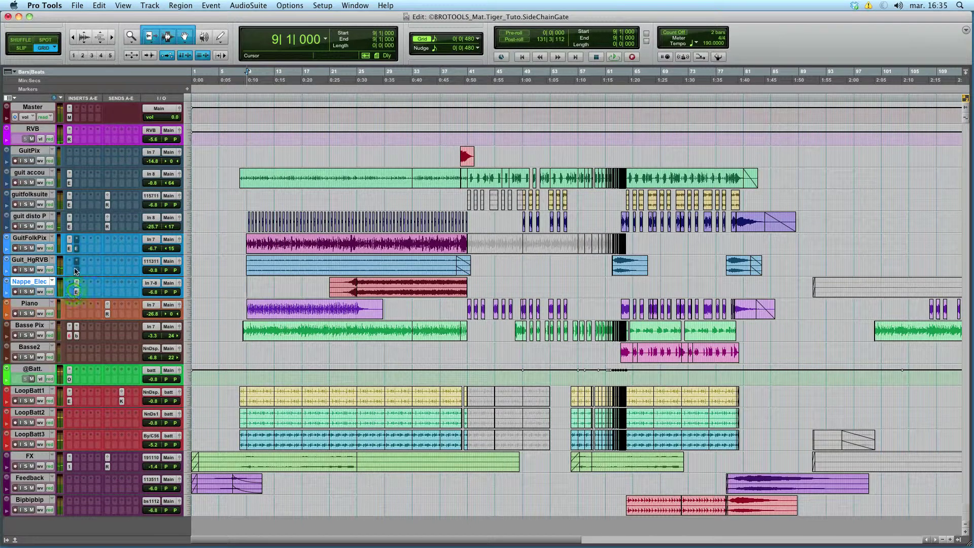
Play the full mix again with the three gates re-enabled and show volume automation on all tracks
key("space")
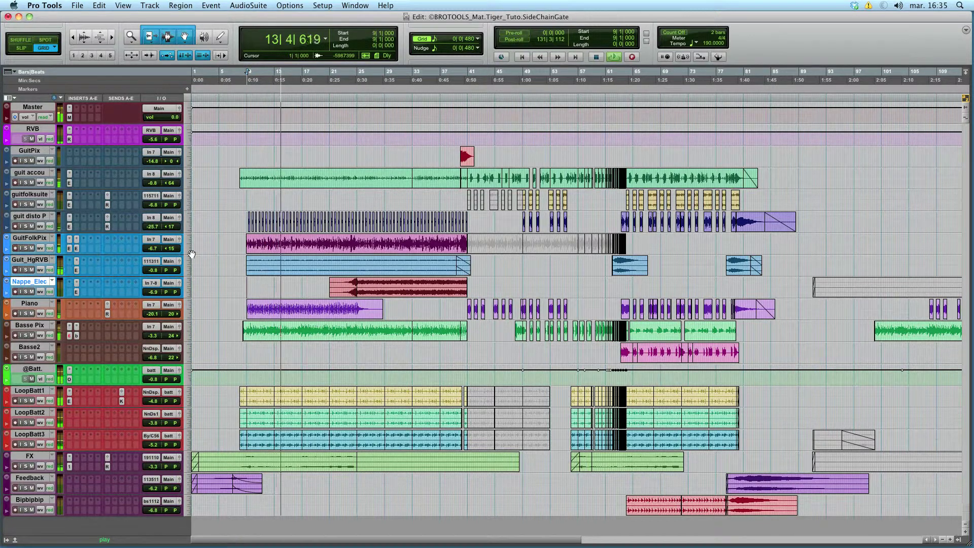
key("ctrl+minus")
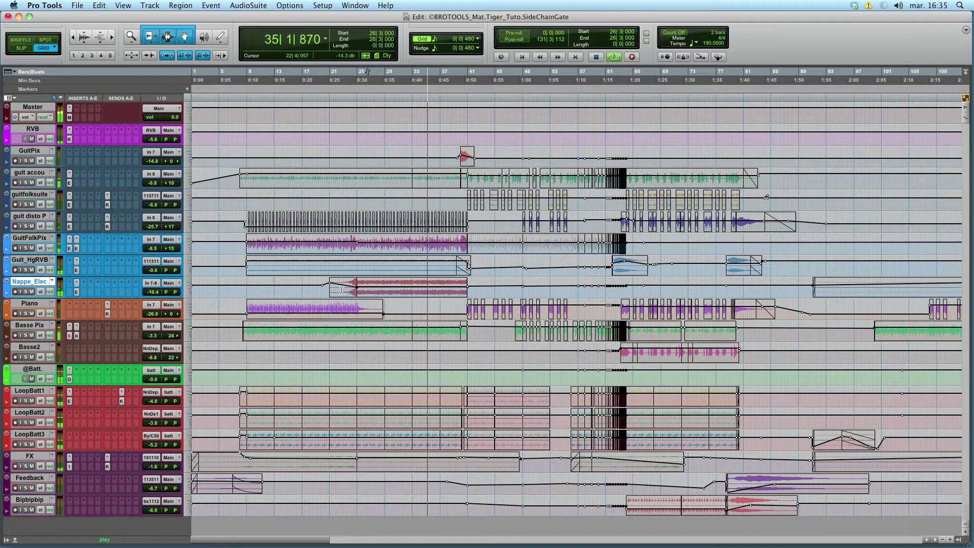
Play the full mix from bar 22, beat 4 over Nappe_Elec's swell and highlight the end of that swell before bar 25
key("space")
left_click(342, 290)
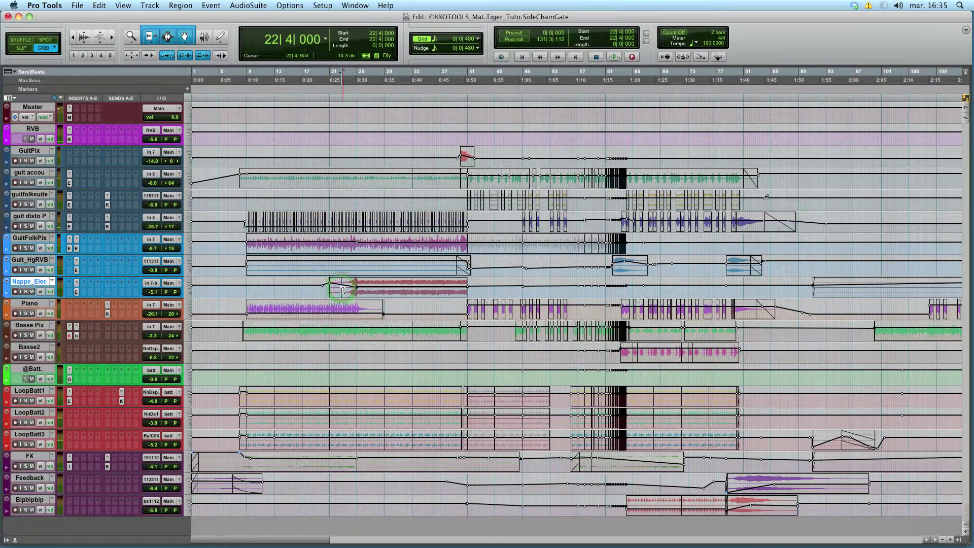
key("space")
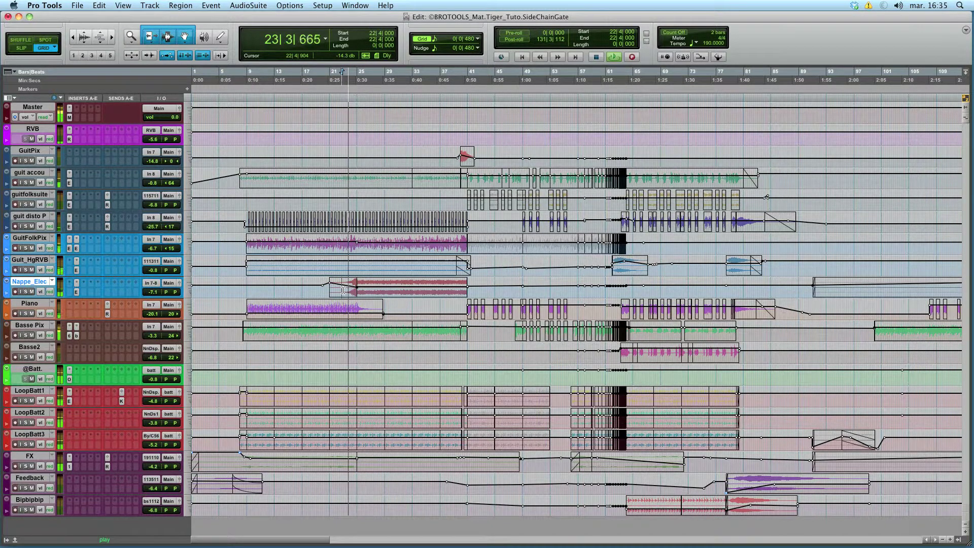
key("space")
left_click(350, 289)
left_click_drag(347, 288, 358, 288)
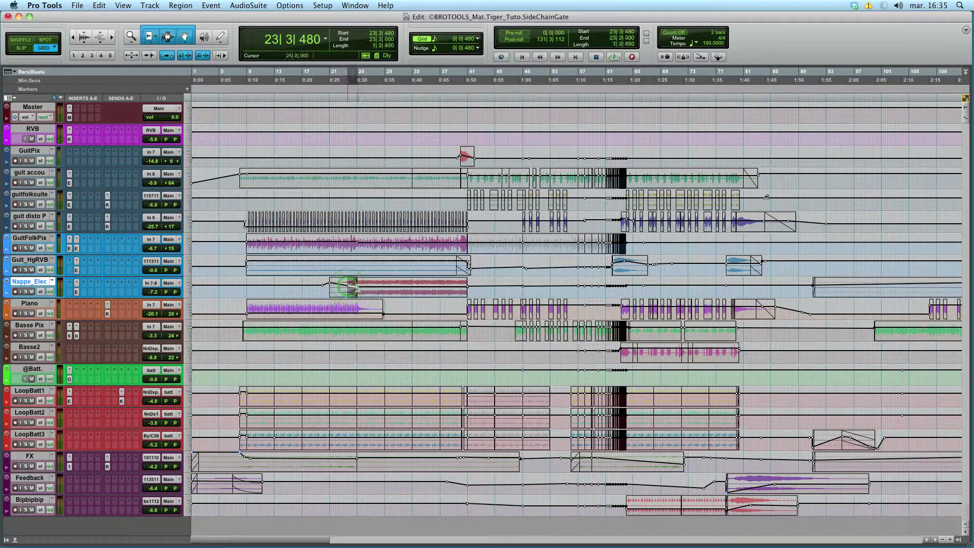
Select Nappe_Elec's clip starting at bar 21 and enable automation of the Master Bypass parameter on the track's Expander/Gate
left_click(331, 290)
left_click(76, 291)
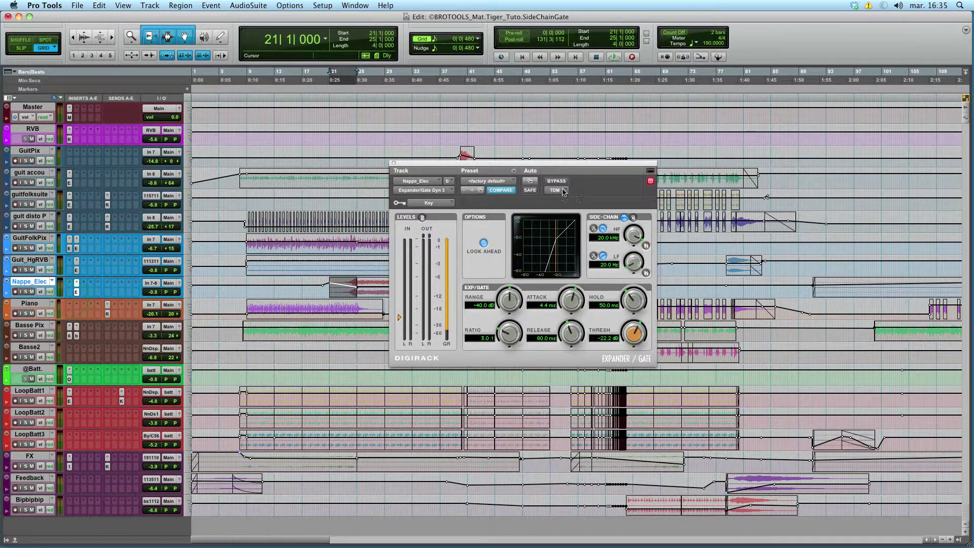
left_click(530, 182)
left_click(375, 117)
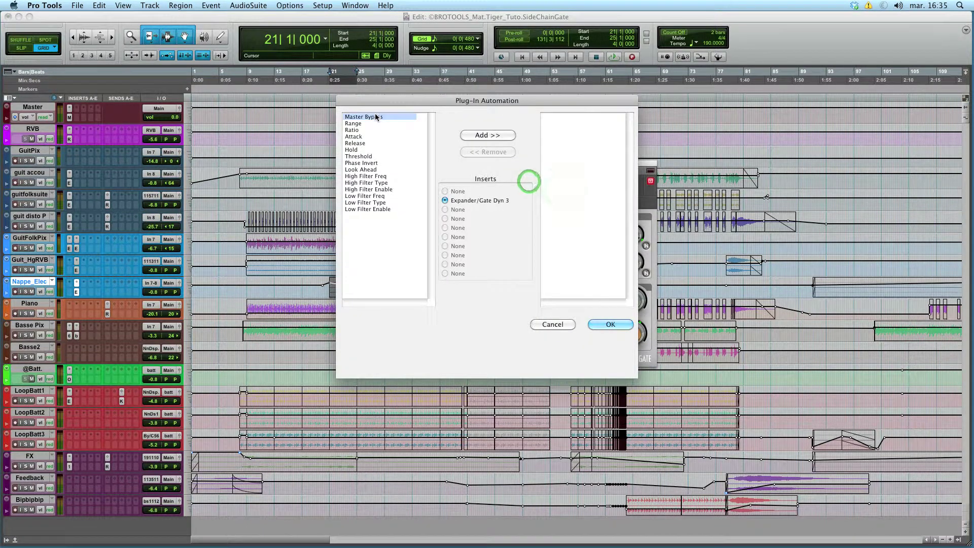
left_click(487, 136)
left_click(608, 325)
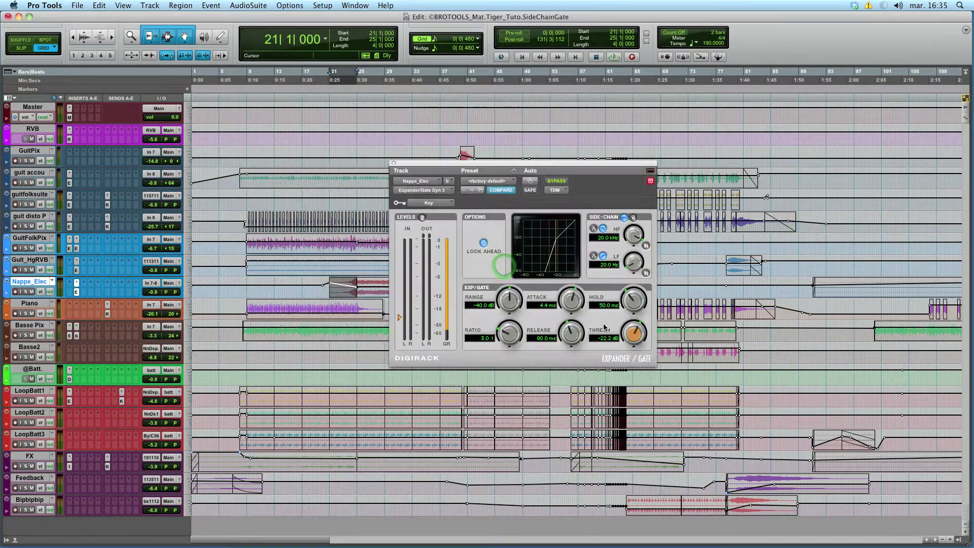
Show the gate's Master Bypass automation on Nappe_Elec and switch the bypass on across the clip from bar 21 to bar 25
left_click(45, 293)
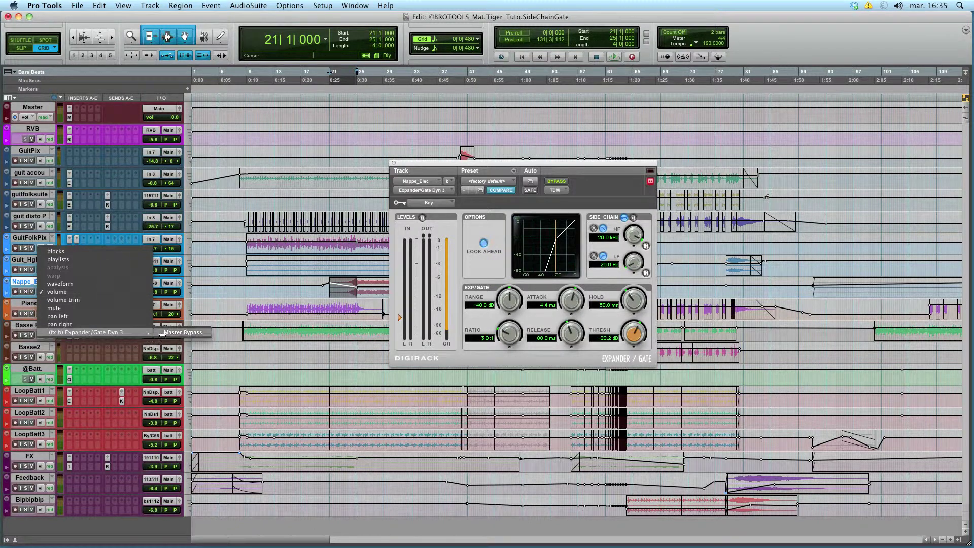
left_click(180, 332)
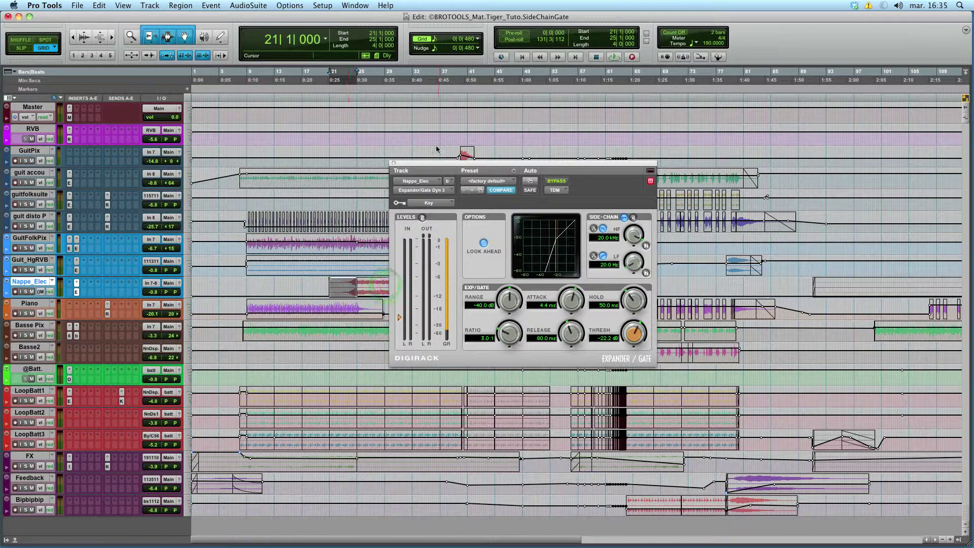
left_click(351, 282)
left_click(398, 162)
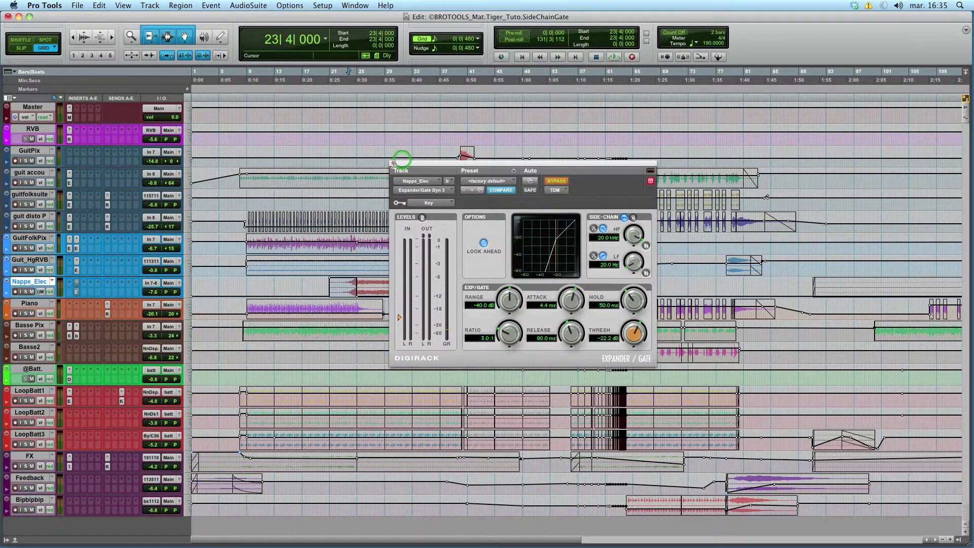
Play the full mix from bar 23, beat 3 to hear Nappe_Elec's swell with its gate bypassed
left_click(348, 285)
key("space")
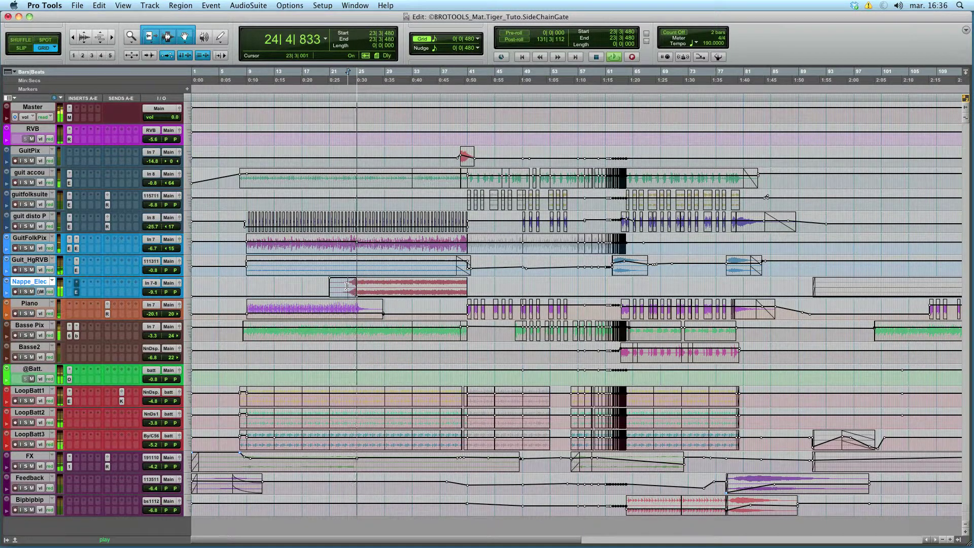
key("space")
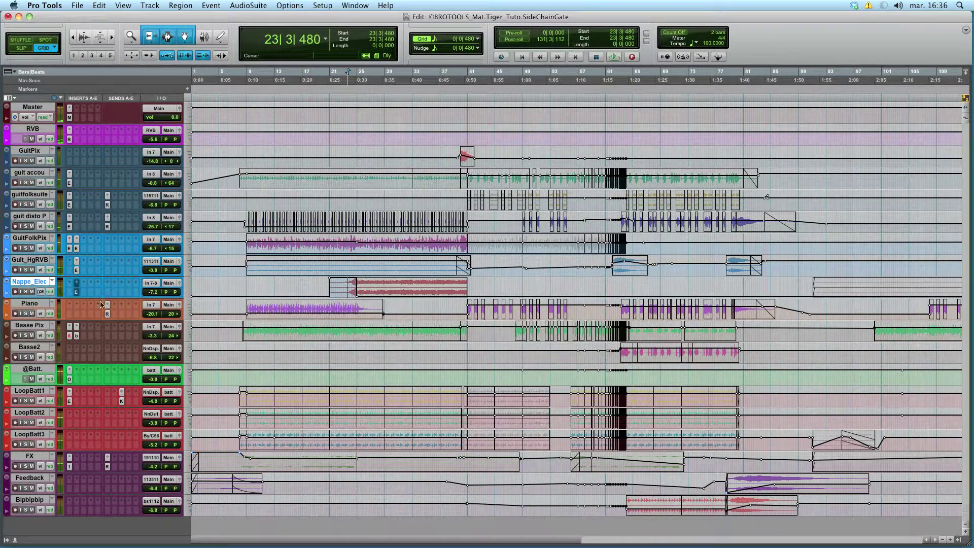
Solo Nappe_Elec and play it from bar 23, beat 4
left_click(27, 292)
left_click(348, 288)
key("space")
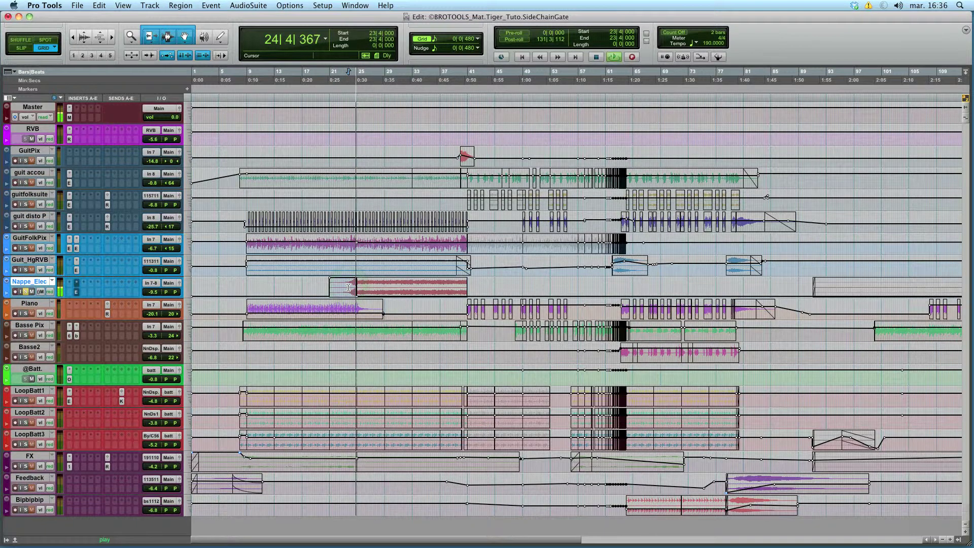
key("space")
Examine up close where Nappe_Elec's bypass automation switches off at bar 25, and briefly play the track from bar 24, beat 2
key("super+bracketright")
key("super+bracketright")
key("super+bracketright")
key("super+bracketright")
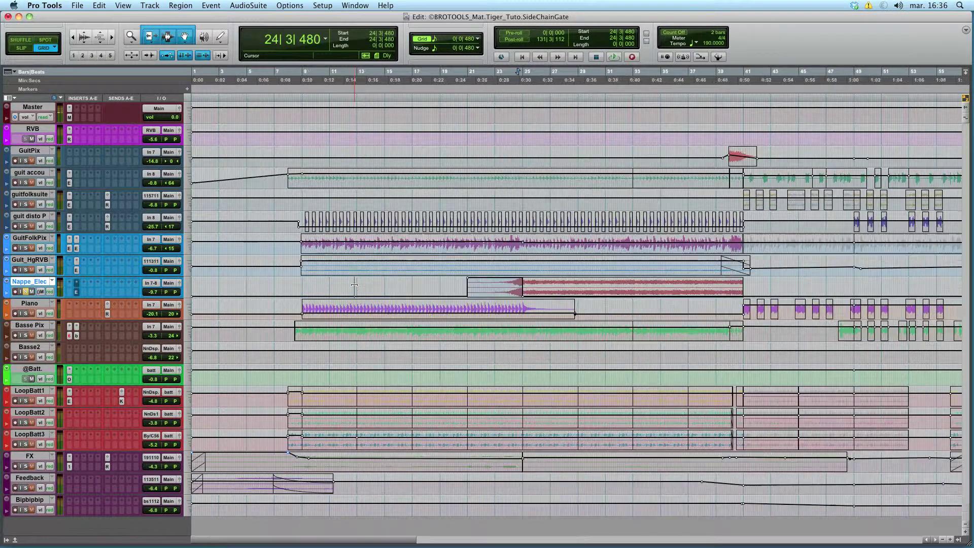
left_click(612, 286)
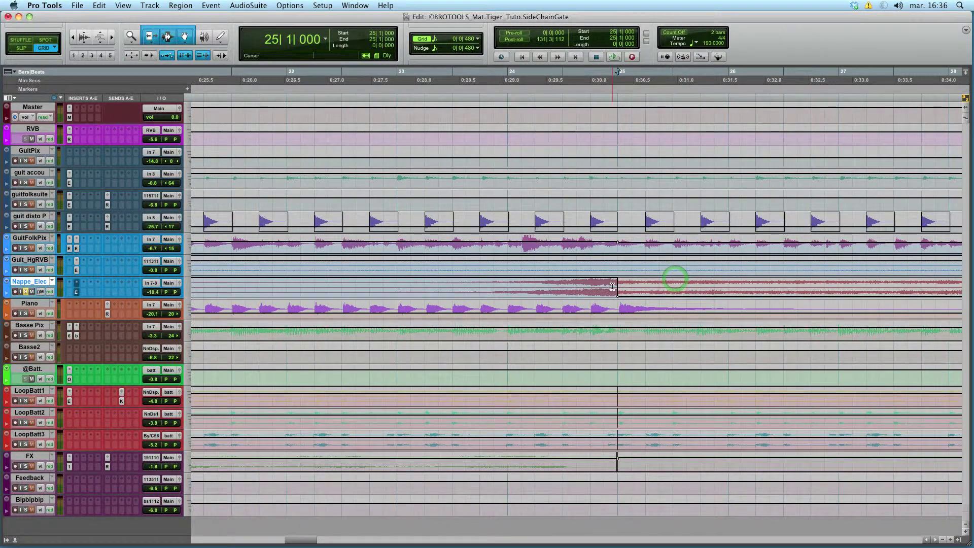
key("super+bracketright")
key("super+bracketright")
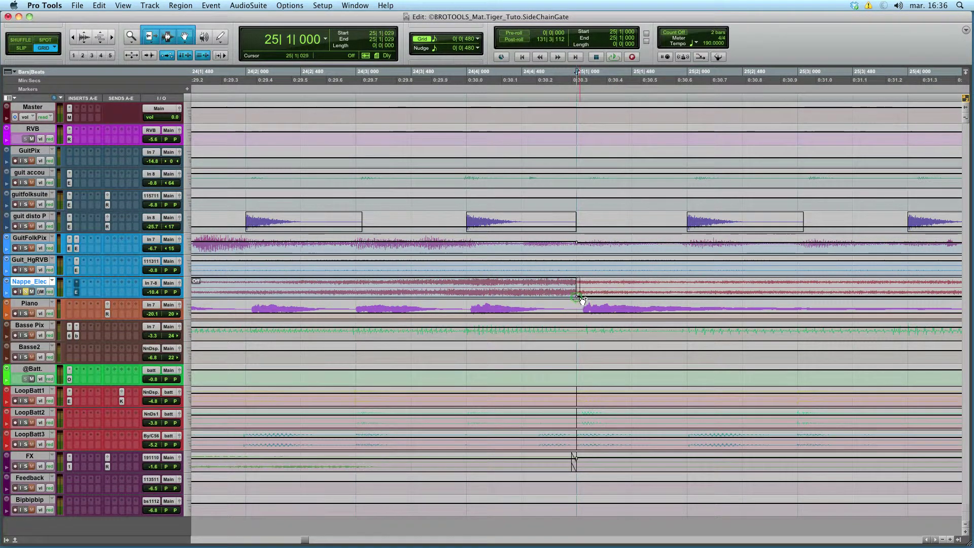
left_click(290, 287)
key("space")
key("space")
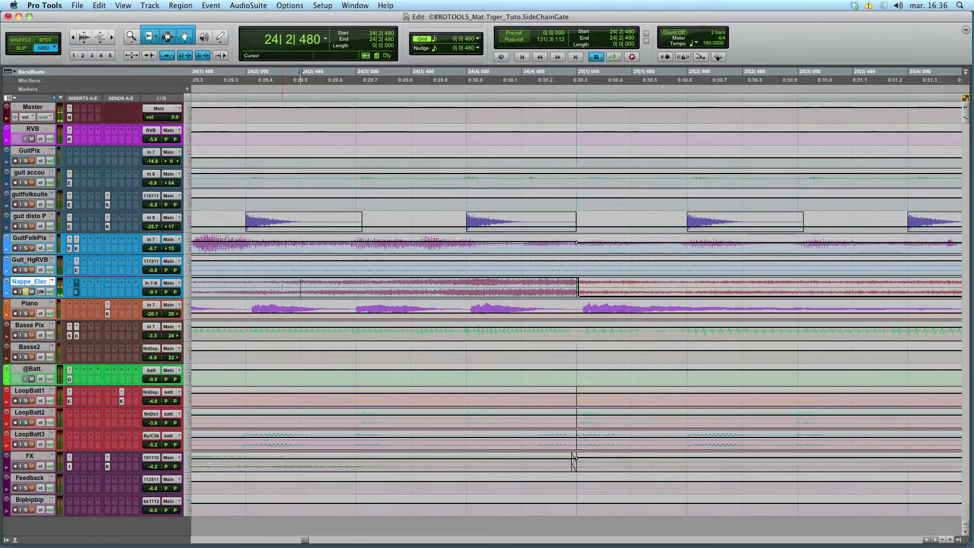
Play the soloed Nappe_Elec track from bar 25, beat 3 to hear the gated section
key("super+bracketleft")
key("super+bracketleft")
key("super+bracketleft")
key("super+bracketleft")
key("super+bracketleft")
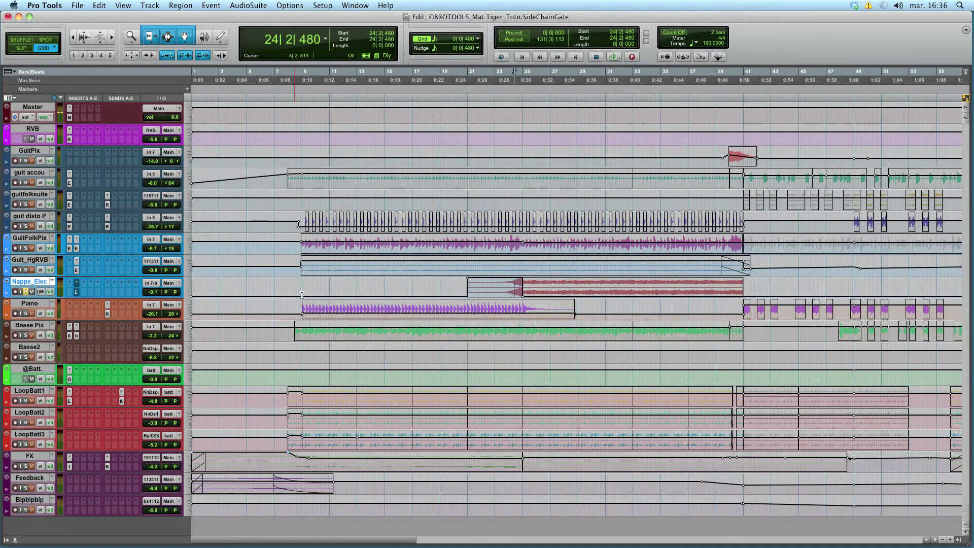
double_click(511, 283)
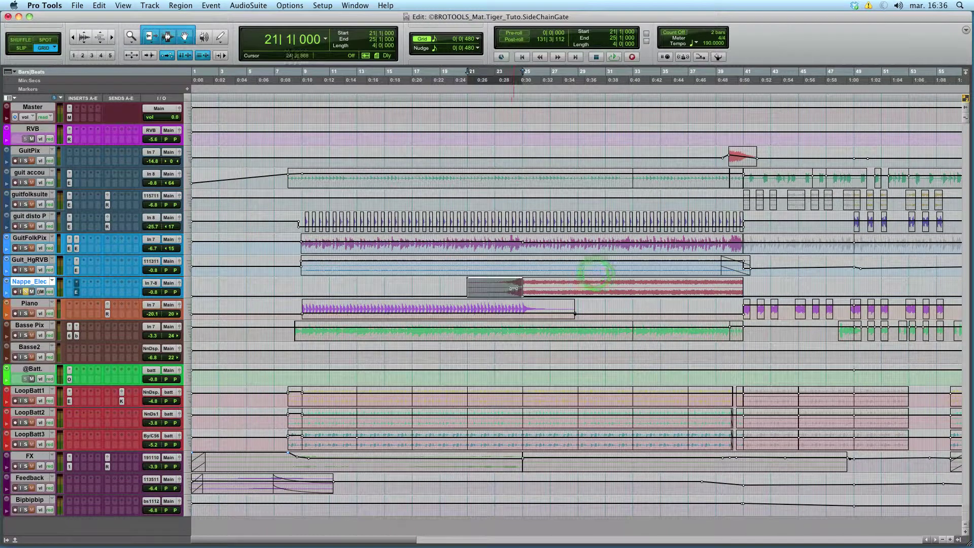
left_click(512, 287)
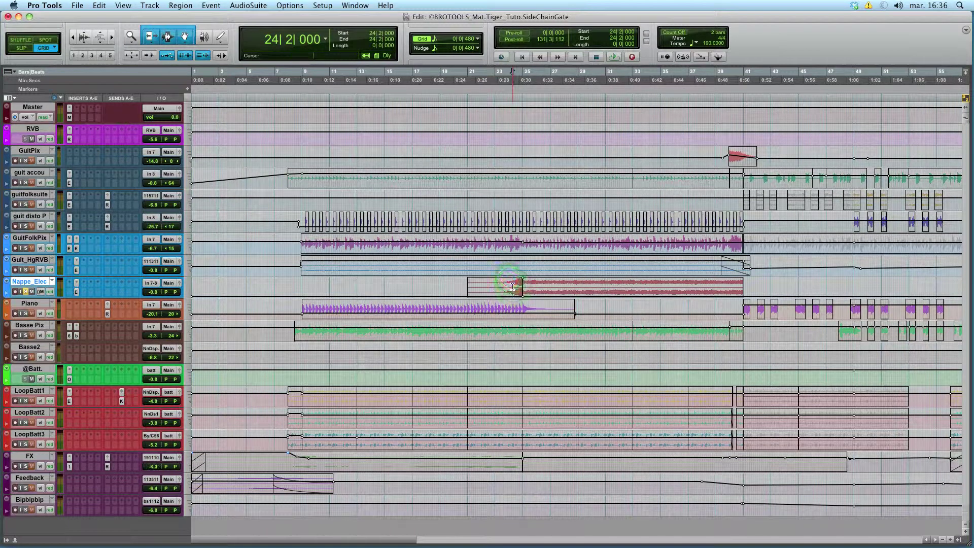
left_click(529, 288)
key("space")
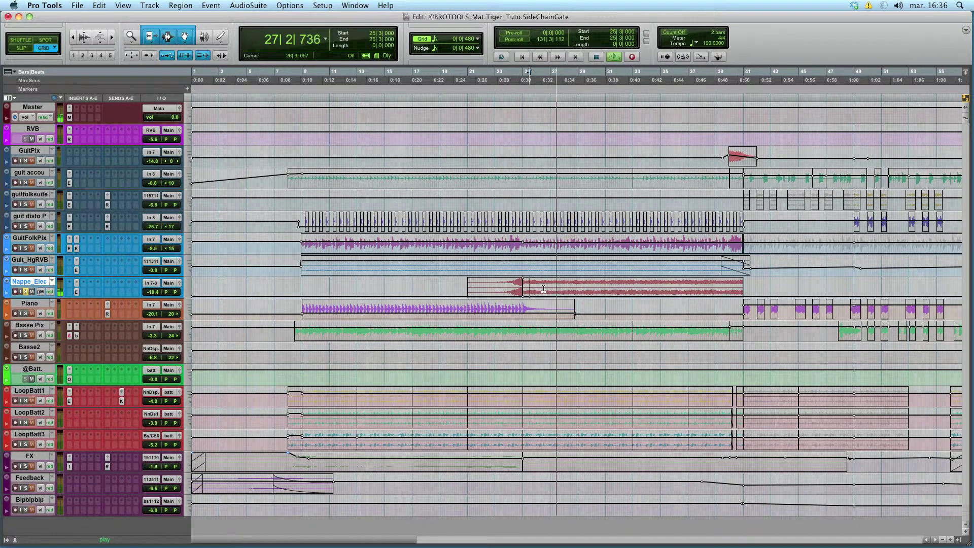
key("space")
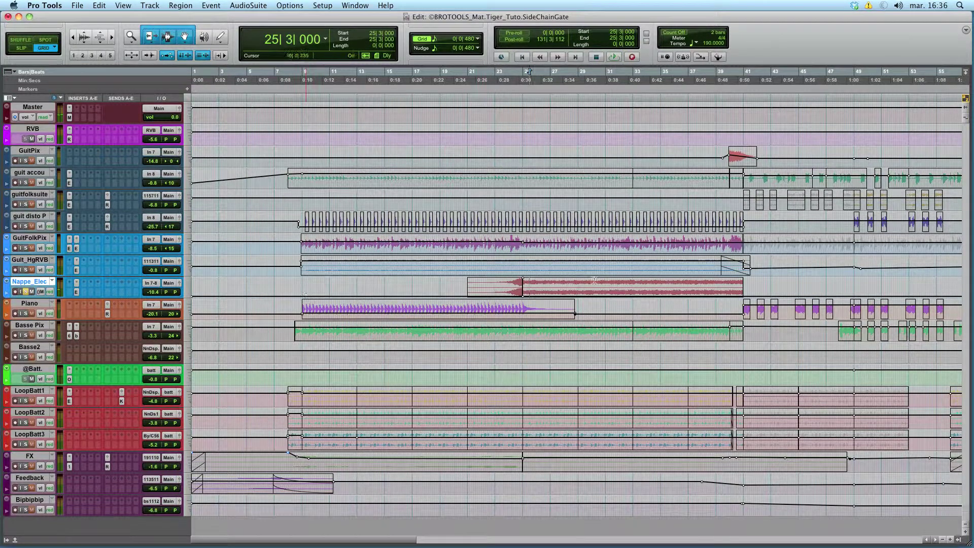
Unsolo Nappe_Elec and switch the audio tracks from automation view to waveform view
left_click_drag(539, 288, 586, 288)
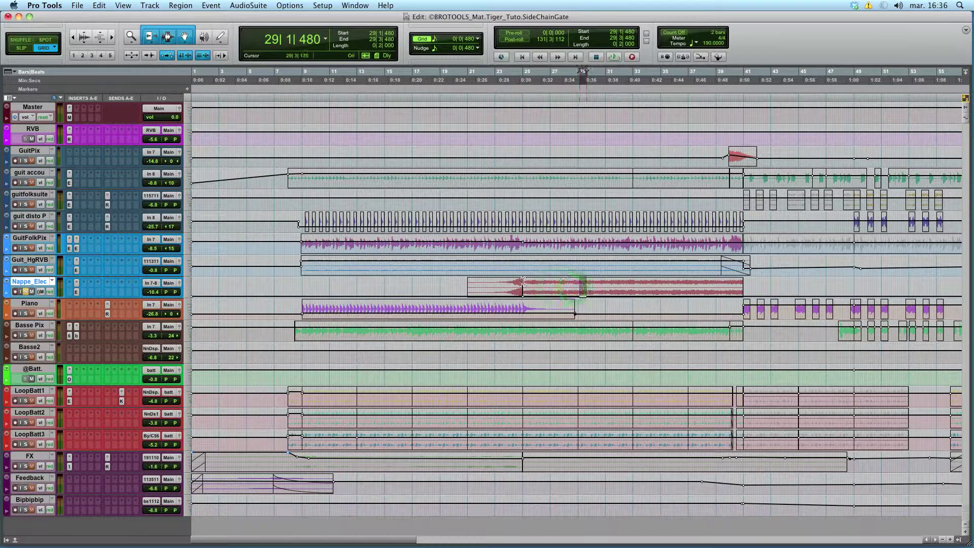
left_click(520, 266)
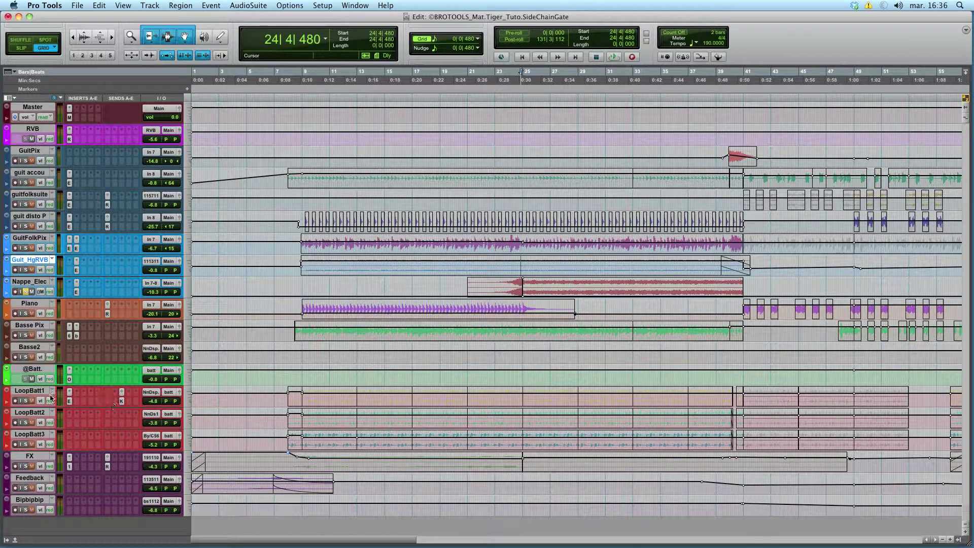
left_click(28, 292)
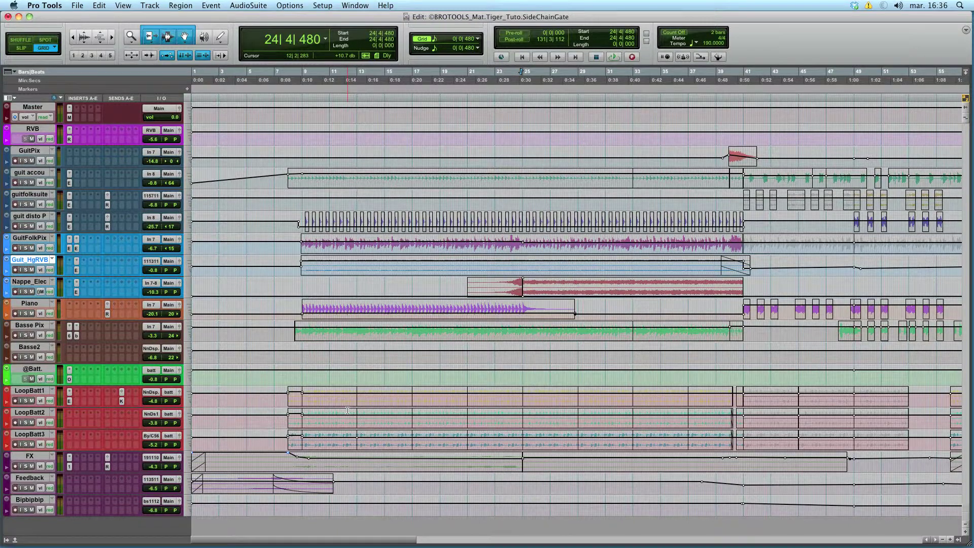
key("ctrl+alt+minus")
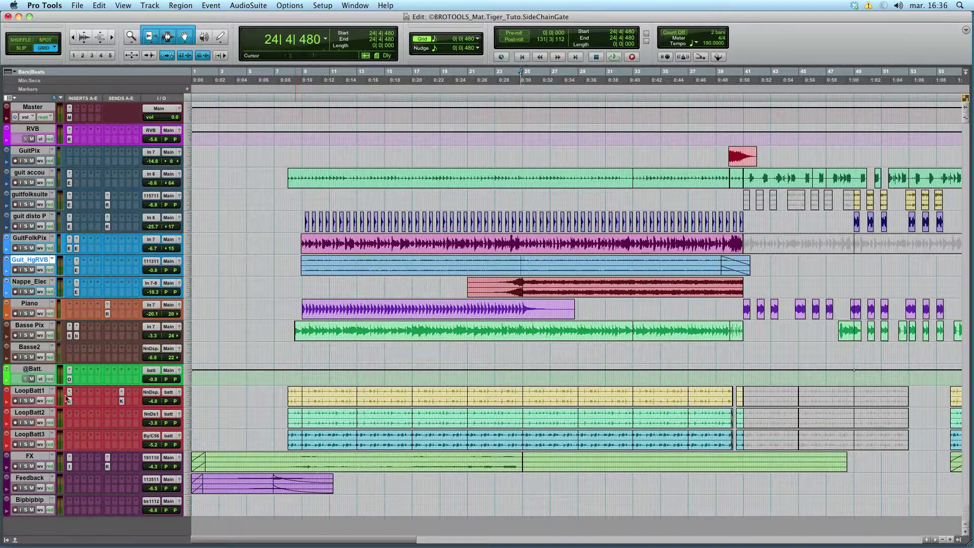
Select the LoopBatt1 track and check its pre-fader send C to the Key bus
left_click(43, 390)
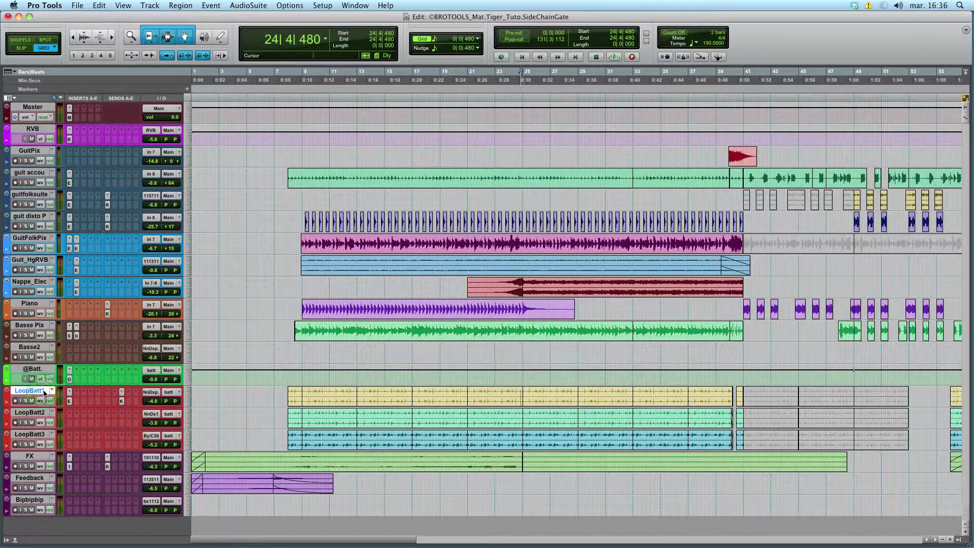
left_click(121, 401)
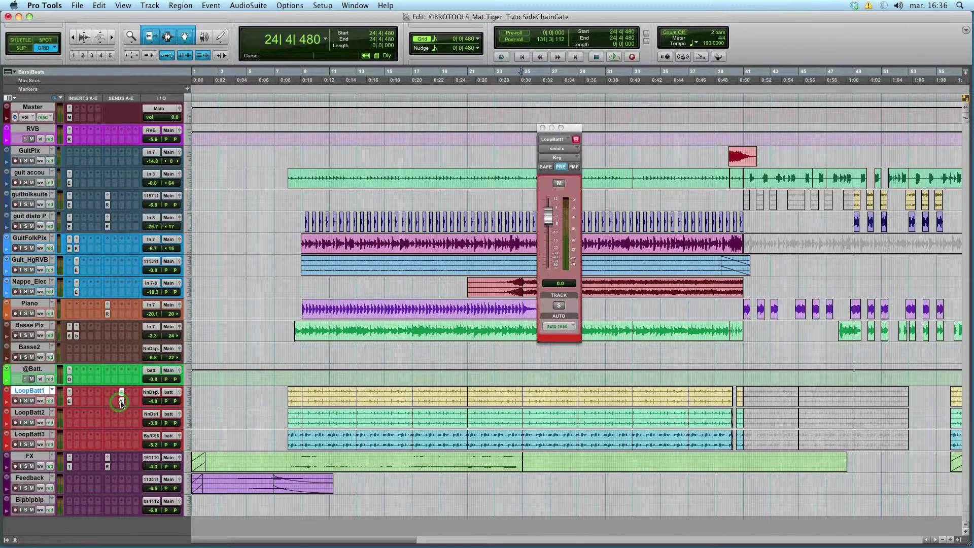
left_click(122, 401)
Duplicate LoopBatt1 once with its playlists, automation, inserts, sends and group assignments, placing the copy after the last selected track
right_click(24, 393)
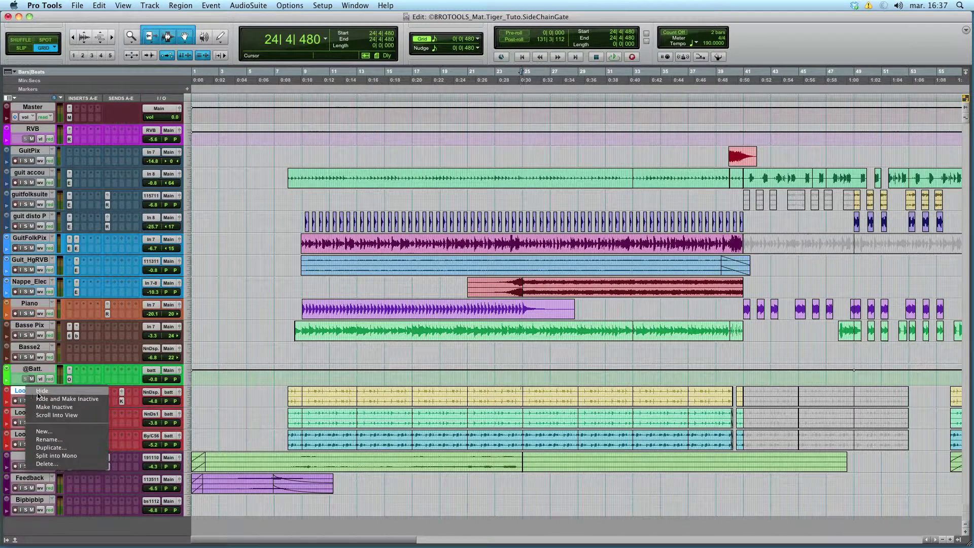
left_click(47, 447)
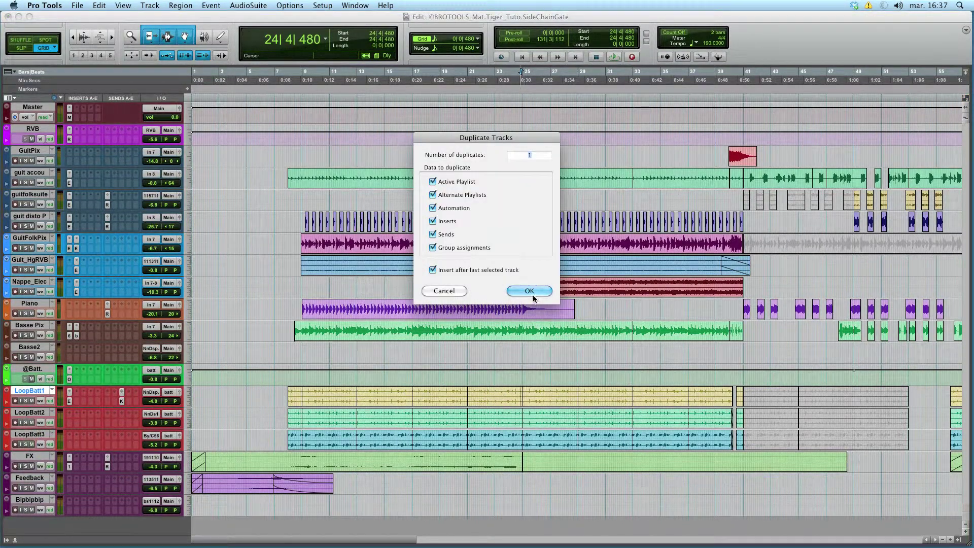
left_click(533, 295)
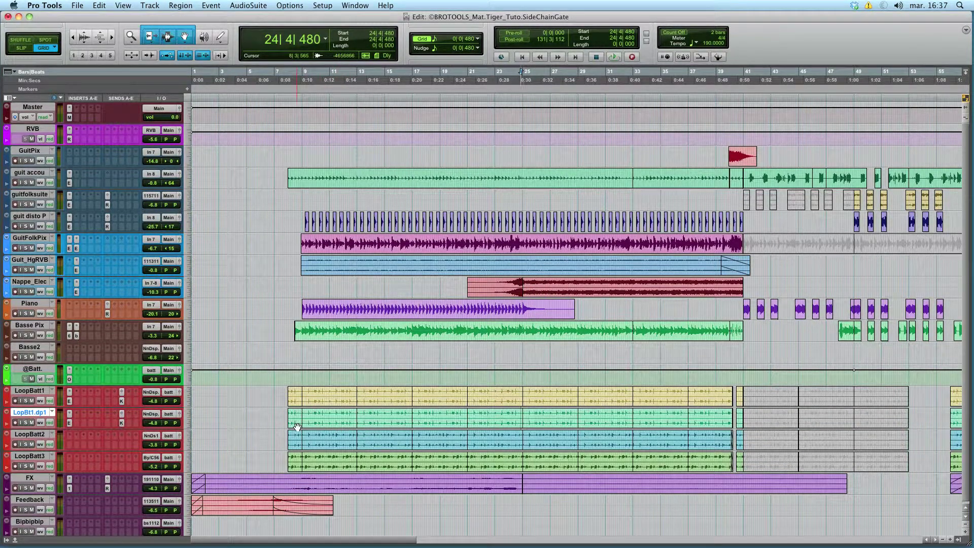
Select all clips on the duplicated LoopBatt1 track and nudge them later by 0|0|480
triple_click(311, 410)
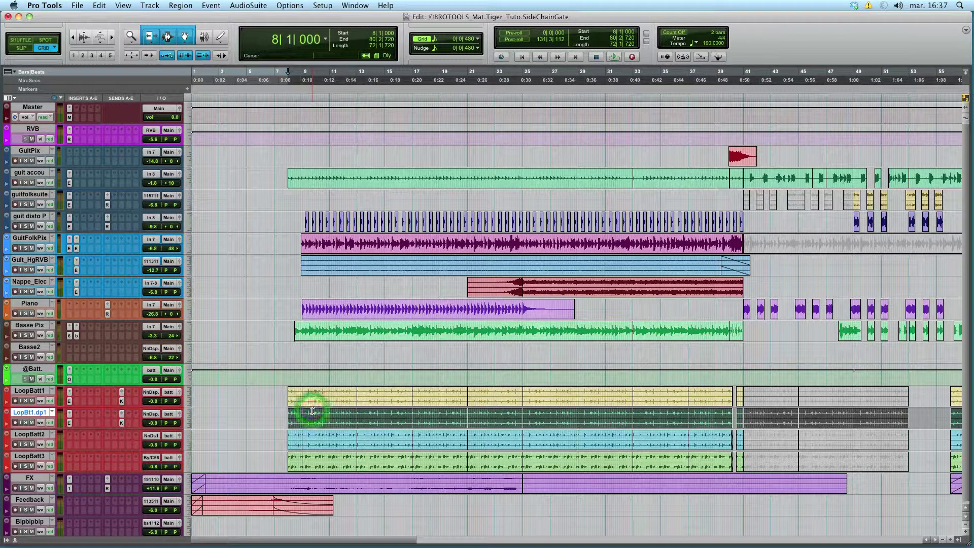
left_click(477, 48)
left_click(507, 55)
key("plus")
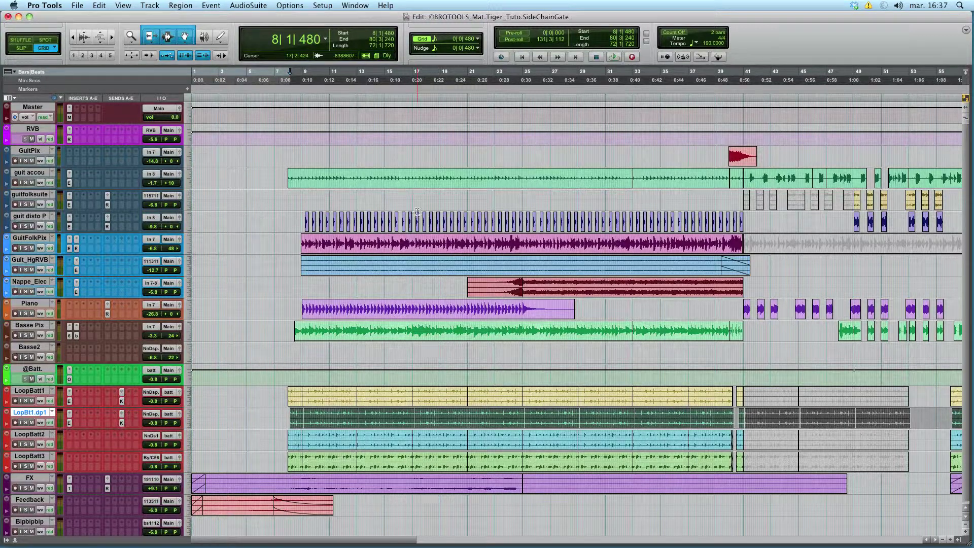
Set the duplicated drum track to no output and open its send C to the Key bus
left_click(169, 414)
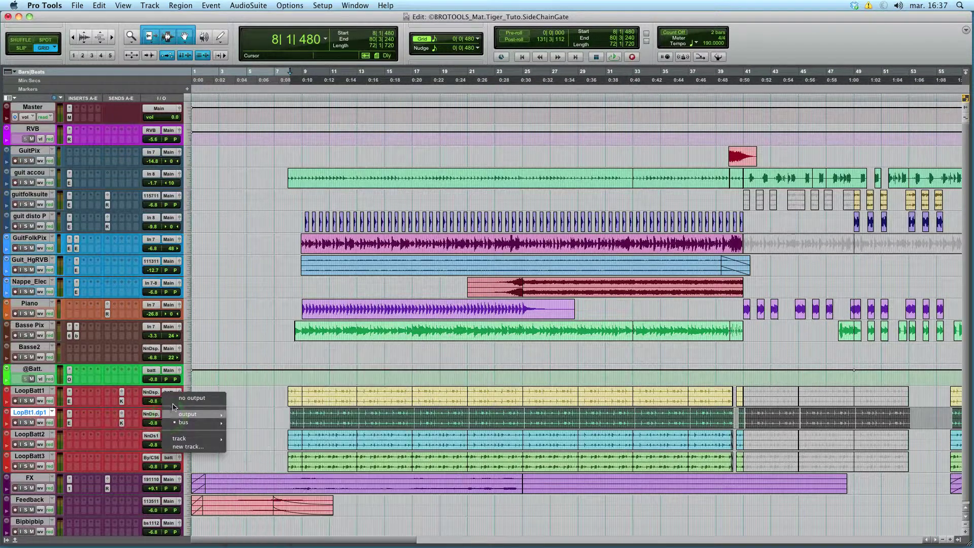
key("Escape")
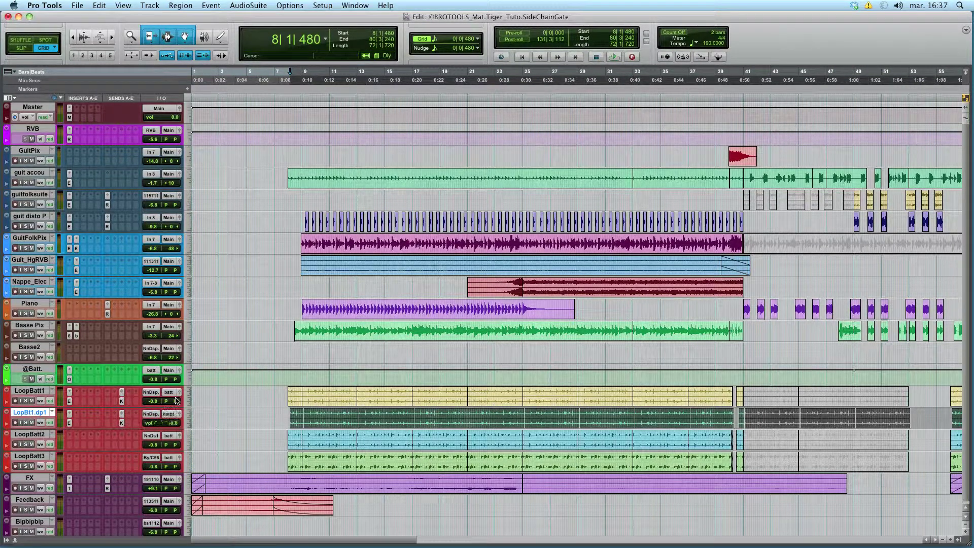
left_click(122, 423)
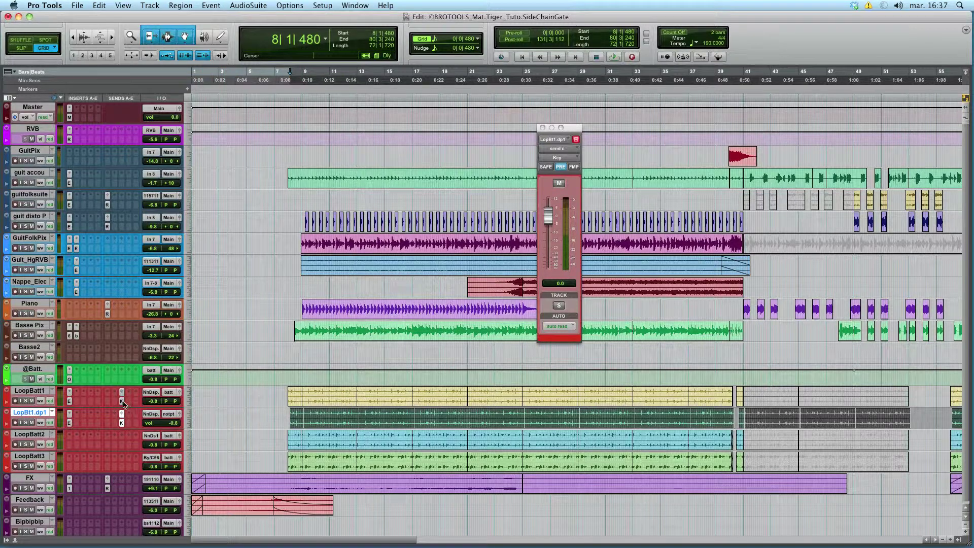
Mute LoopBatt1's send C and audition the gates keyed by the duplicated drum track from 8|1|480 and from 24|4|000
left_click_drag(121, 404, 122, 400)
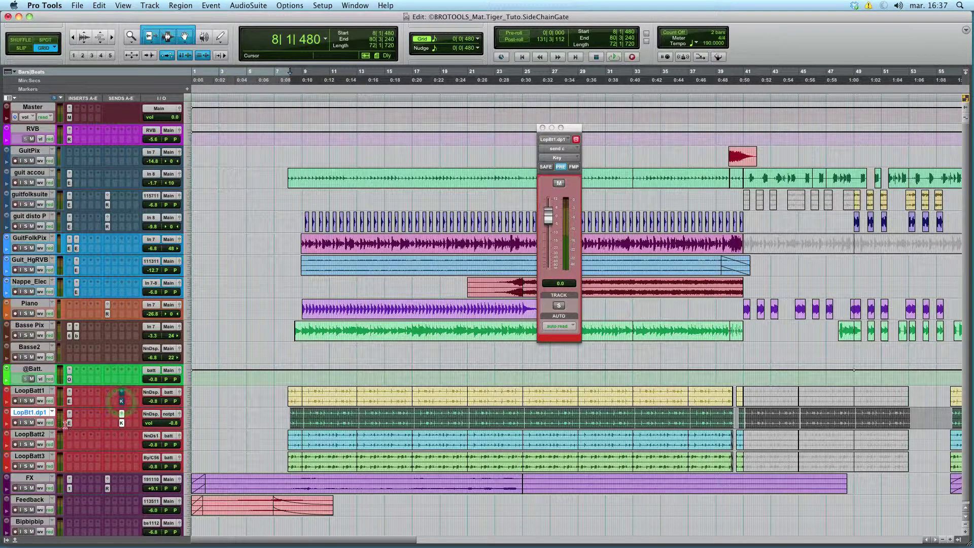
left_click(292, 376)
key("space")
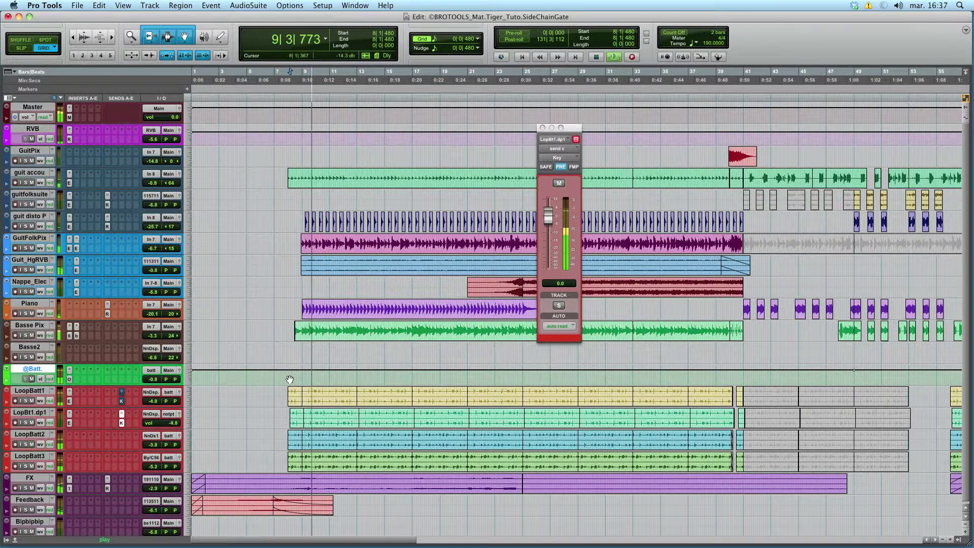
left_click(517, 349)
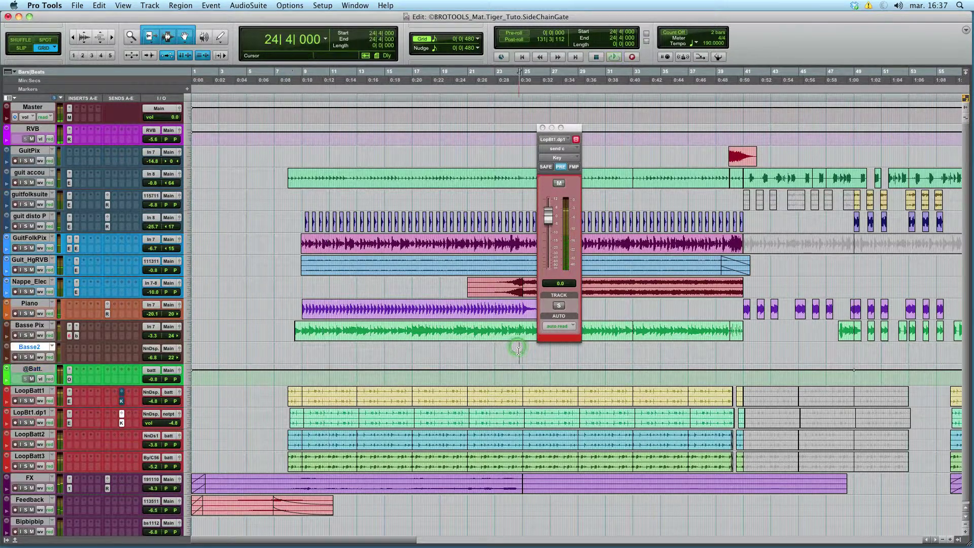
key("space")
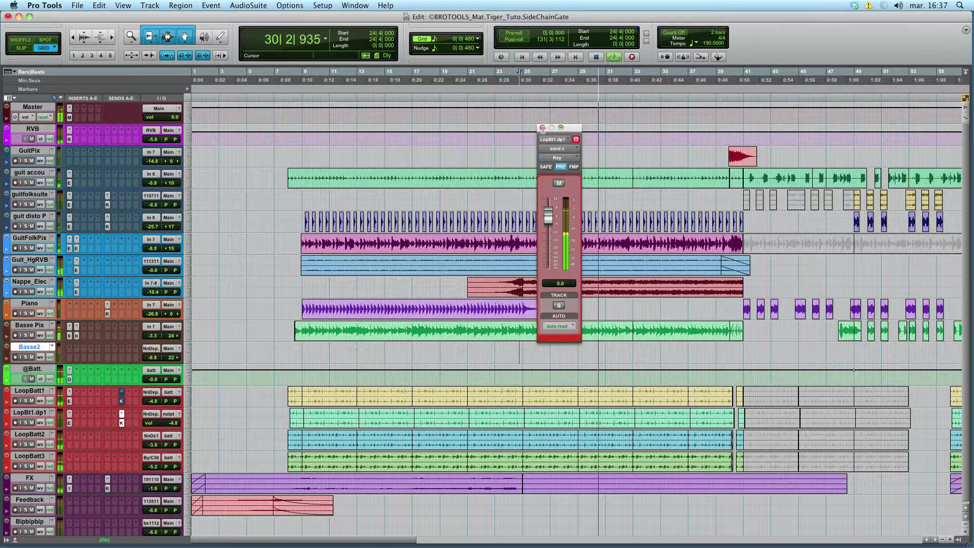
key("space")
Unmute LoopBatt1's send C, mute the duplicate's send C, and audition the original gate key from 24|4|000
left_click(120, 402)
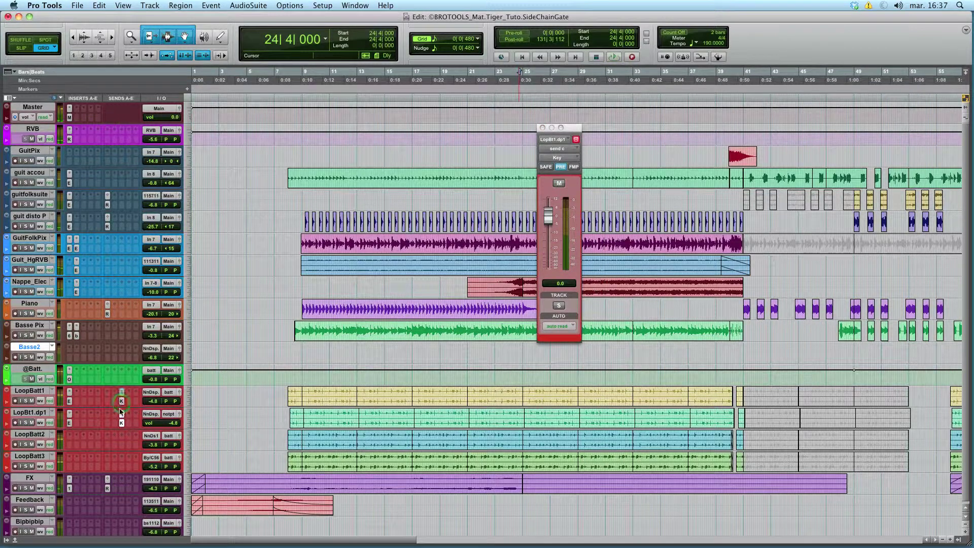
left_click(121, 421)
key("space")
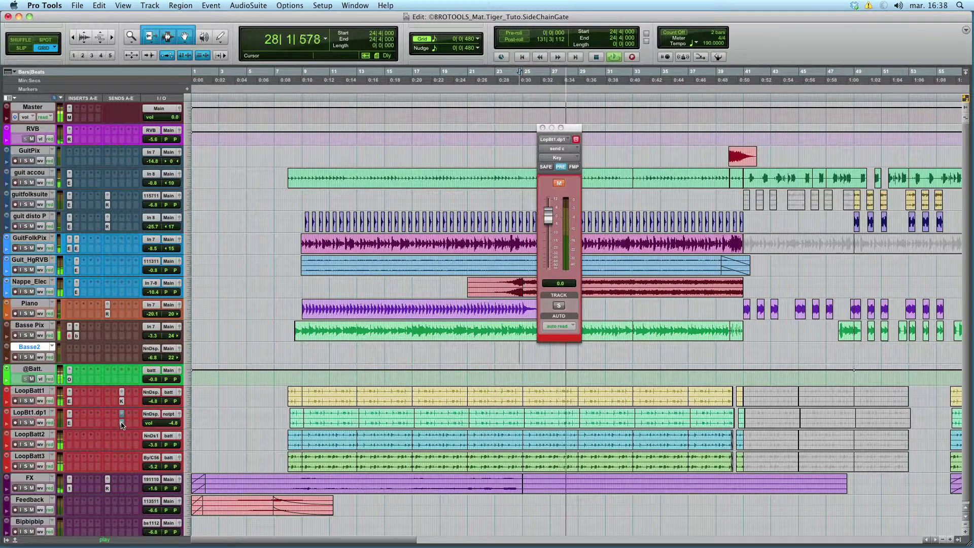
key("space")
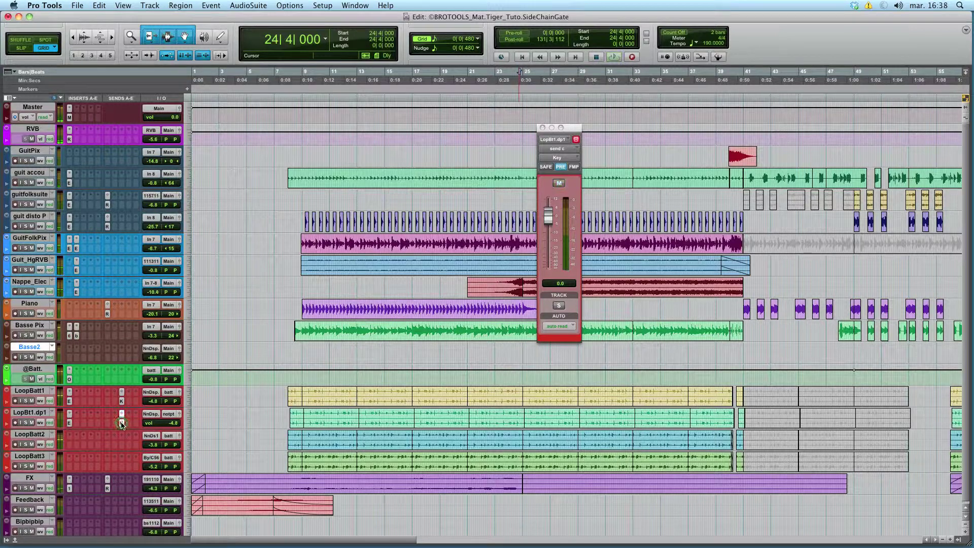
Restore the duplicate as the only active Key send, replay from 24|4|000, and close the send window
key("space")
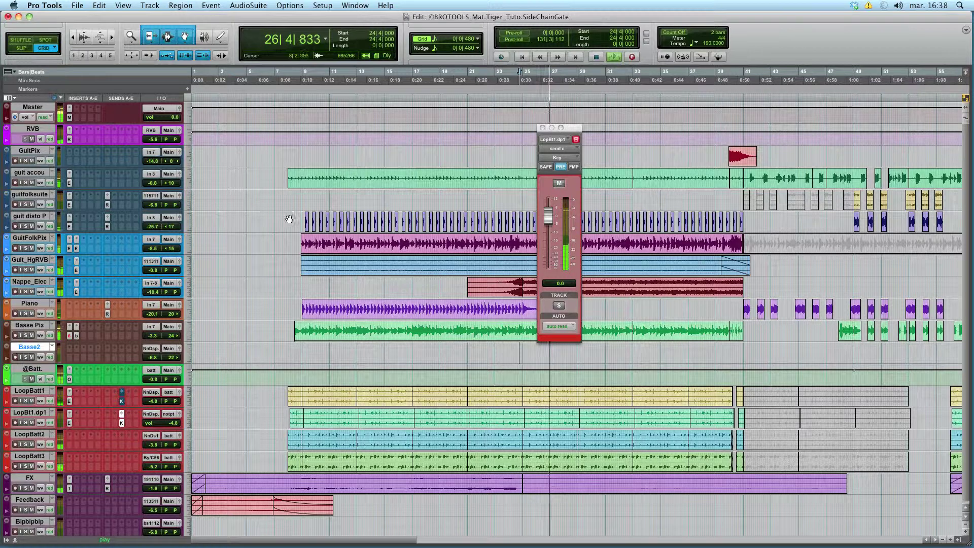
key("space")
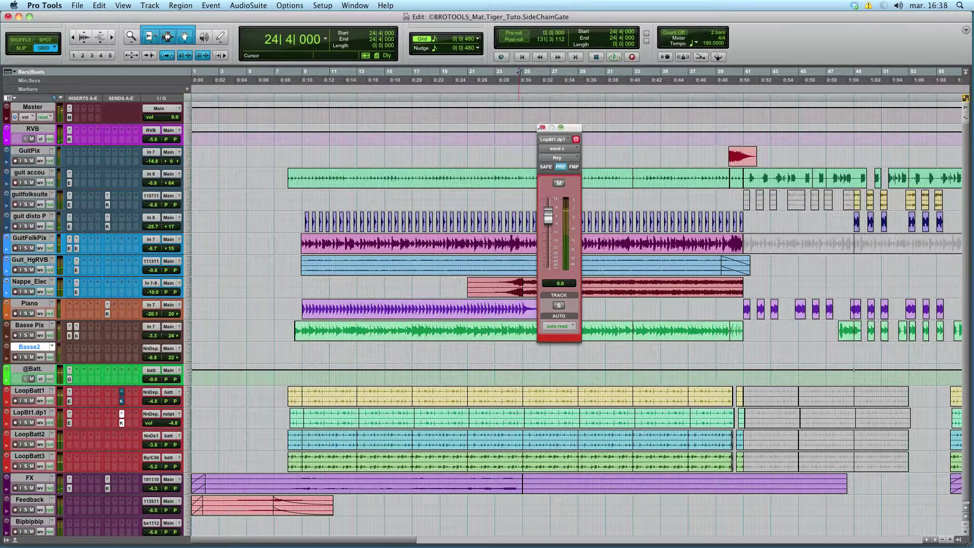
left_click(541, 127)
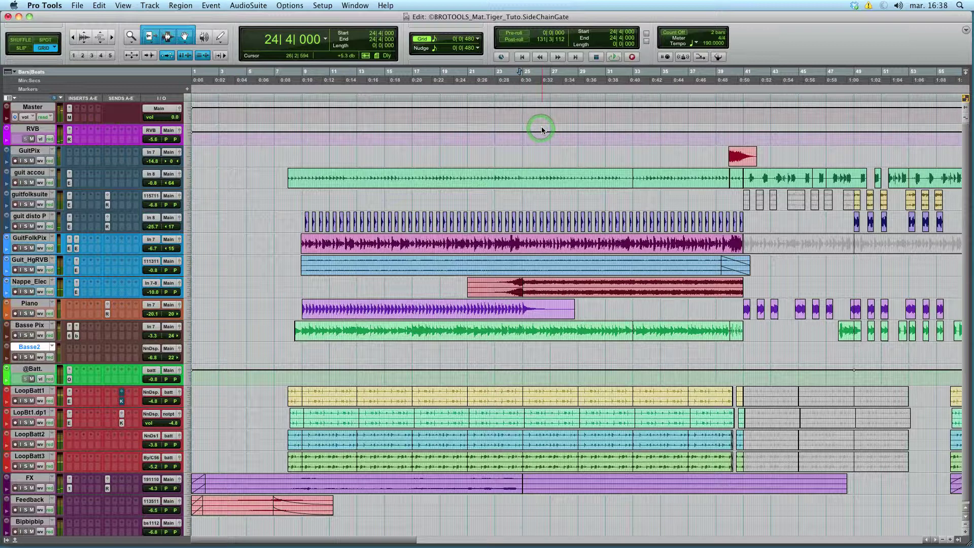
Place the edit cursor on the duplicated drum track at 7|3|000, ahead of its first clip
left_click(283, 415)
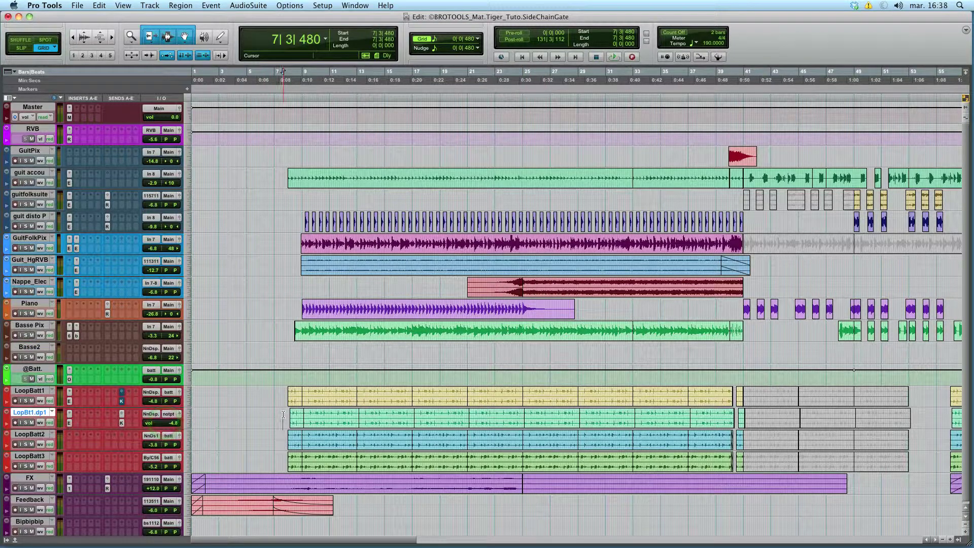
left_click(282, 417)
left_click(281, 413)
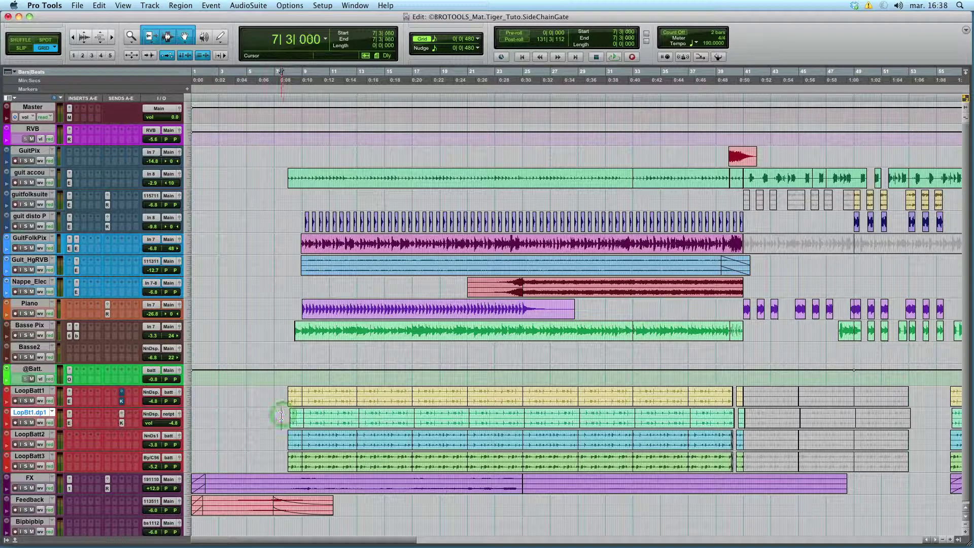